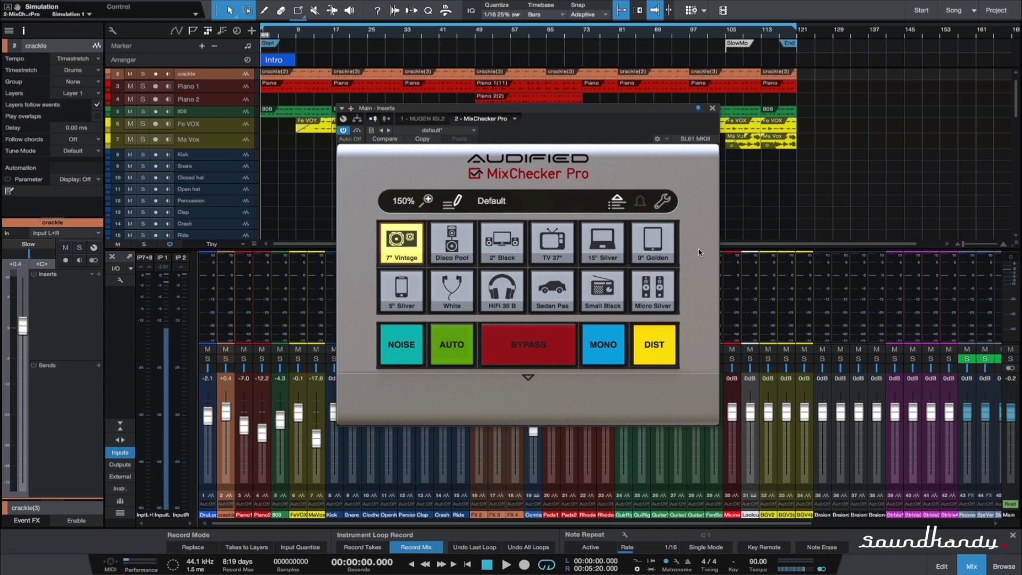
# - Review the simulations that can be assigned to the 7" Vintage button in the button set editor, and leave it without saving
pyautogui.click(453, 203)
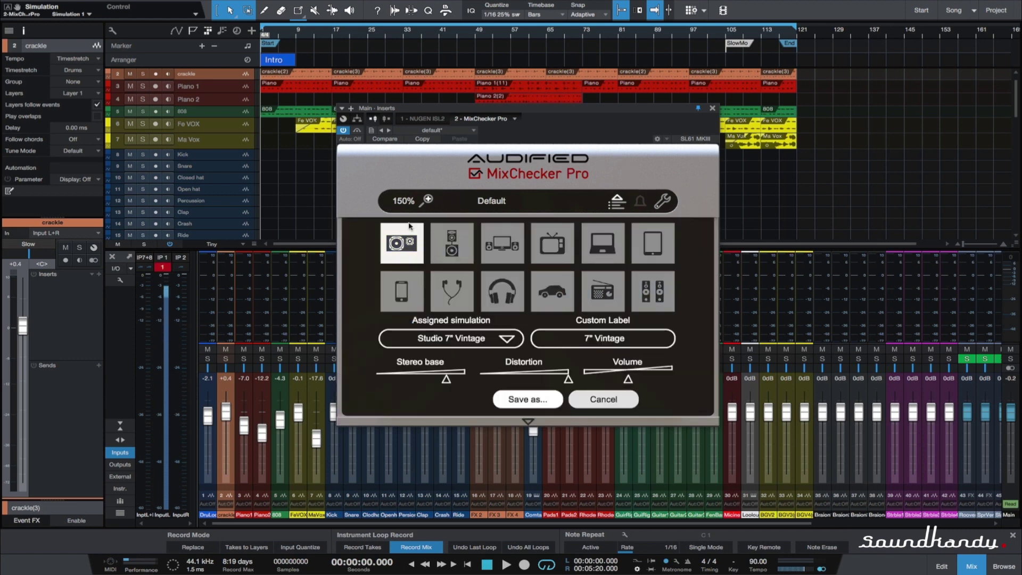
pyautogui.click(474, 340)
pyautogui.moveTo(469, 359)
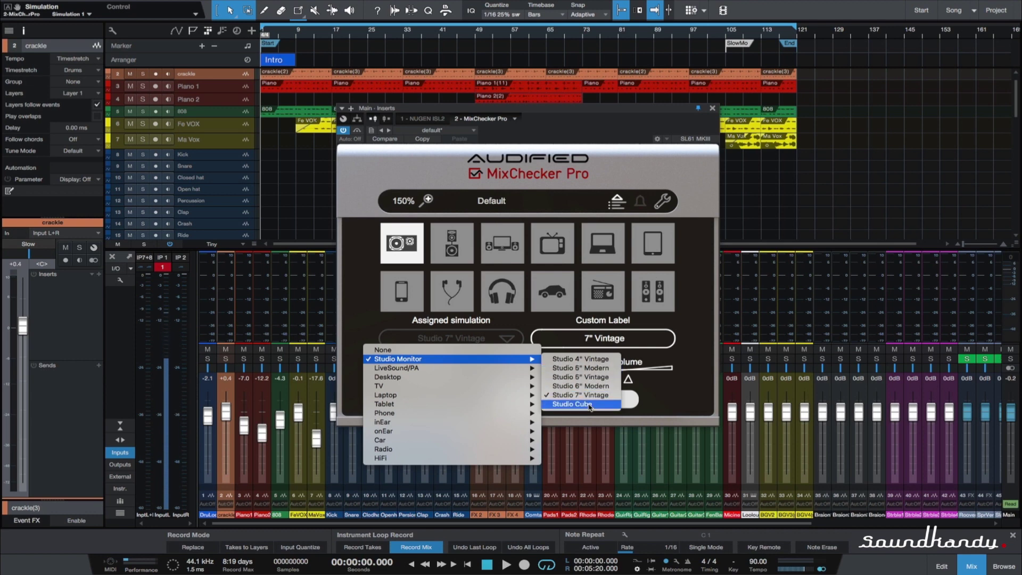
pyautogui.click(664, 393)
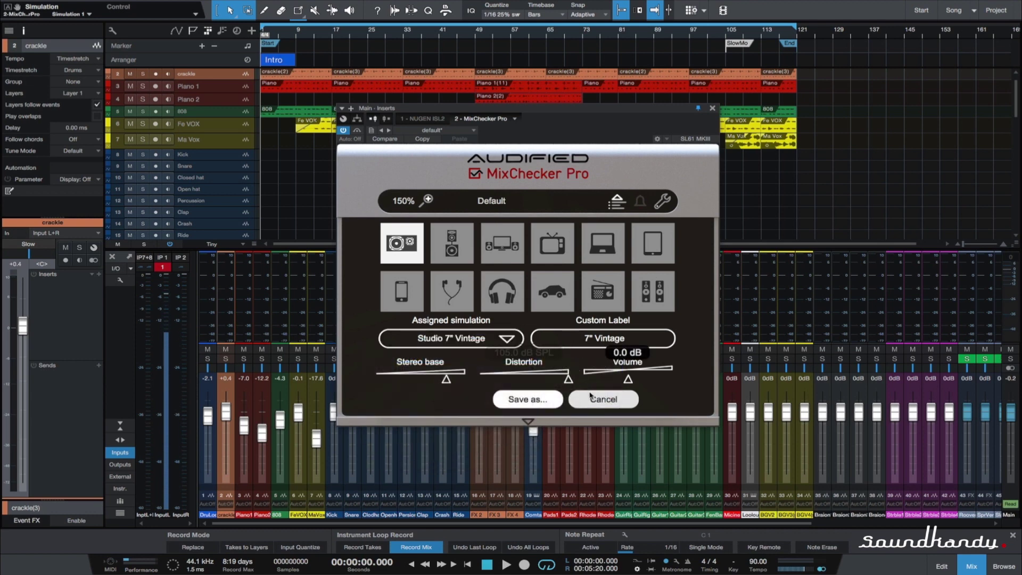
pyautogui.click(592, 398)
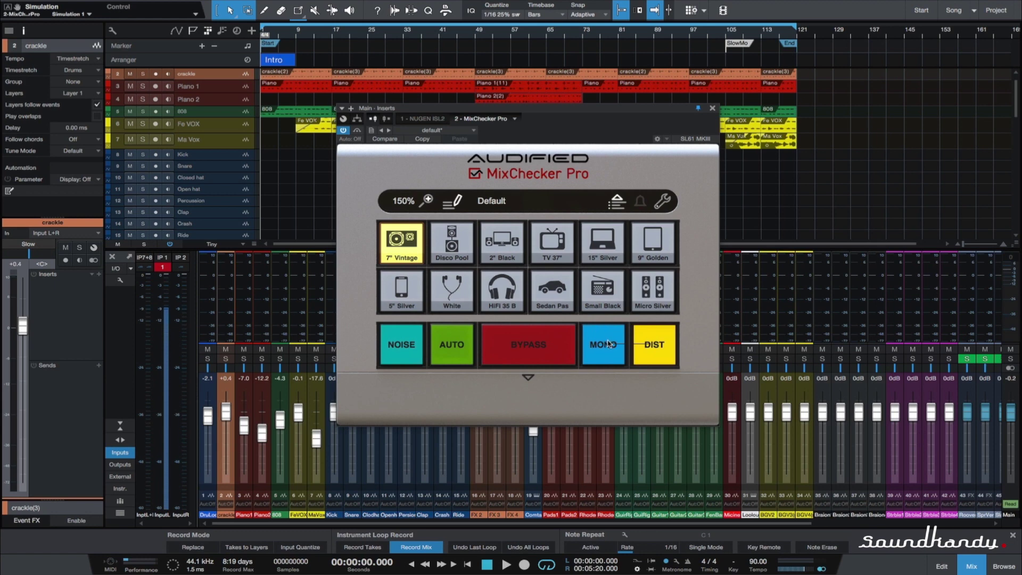
# - Switch the plug-in's distortion state and toggle mono monitoring on and back off
pyautogui.click(658, 347)
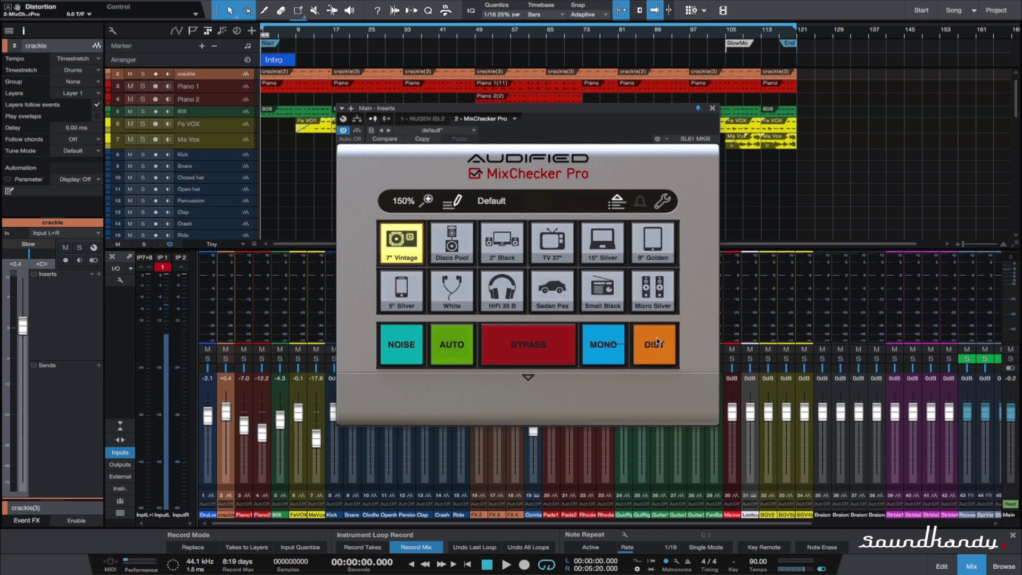
pyautogui.click(611, 346)
pyautogui.click(611, 347)
# - Expand the extra plug-in settings, choose Ext Subway as the noise type and set the noise level to about 45 dB
pyautogui.click(529, 377)
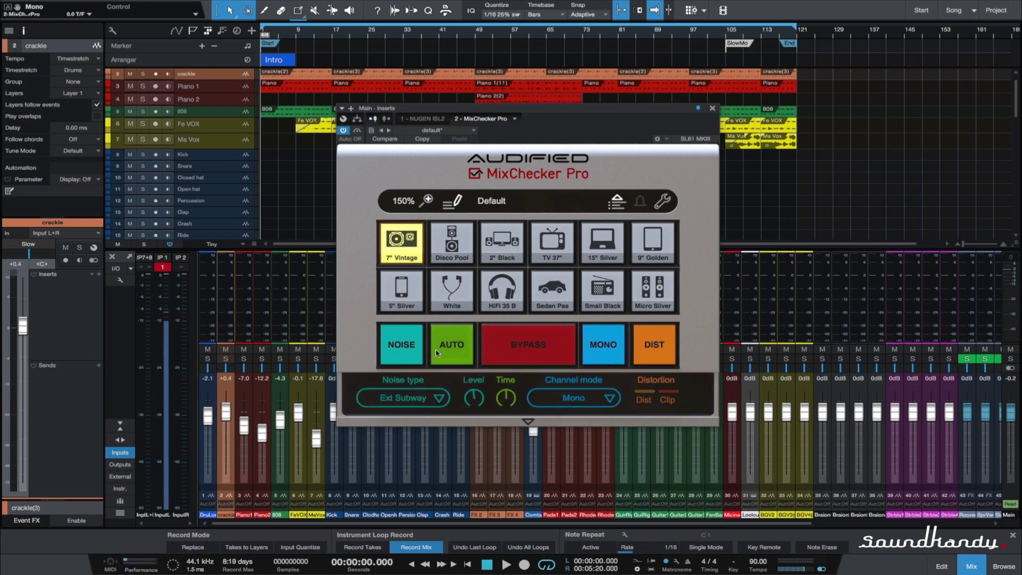
pyautogui.click(398, 402)
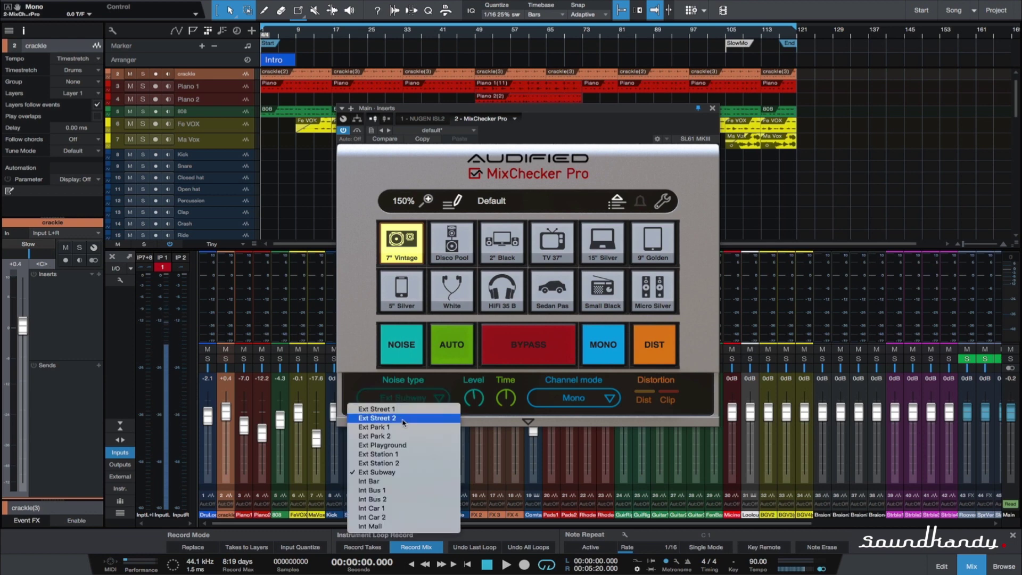
pyautogui.click(376, 472)
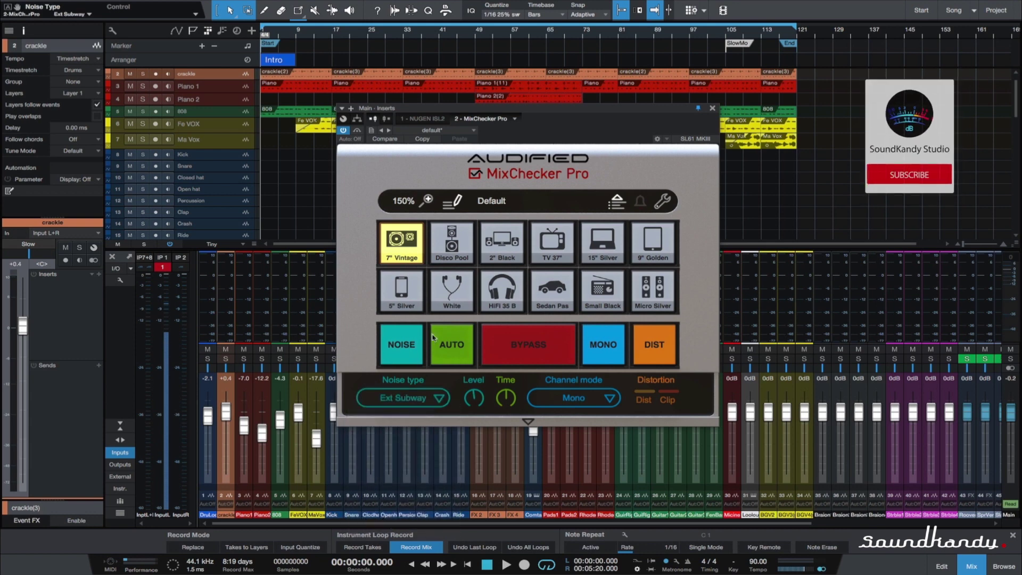
pyautogui.moveTo(471, 393)
pyautogui.mouseDown()
pyautogui.moveTo(476, 363)
pyautogui.moveTo(450, 498)
pyautogui.moveTo(456, 258)
pyautogui.moveTo(473, 314)
pyautogui.moveTo(475, 398)
pyautogui.mouseUp()
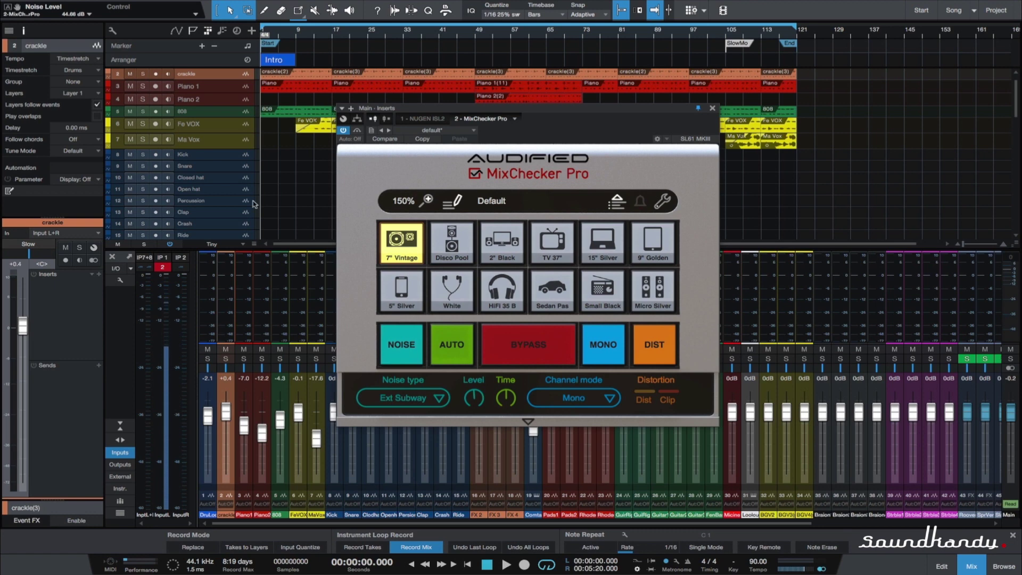
# - Switch the simulation to Disco Pool and back to 7" Vintage, and collapse the extra settings
pyautogui.click(443, 255)
pyautogui.click(404, 248)
pyautogui.click(527, 422)
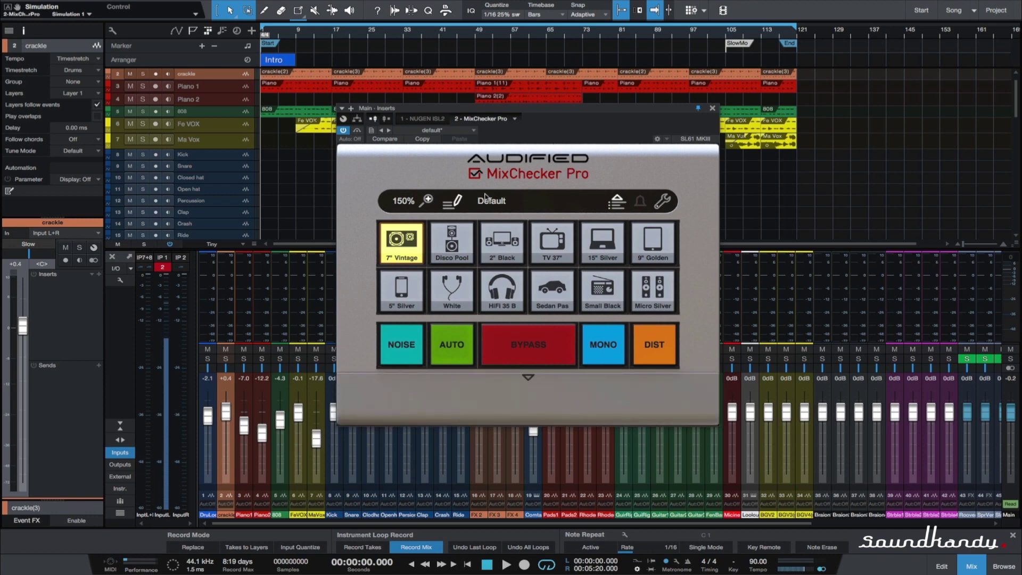
# - Load the button sets Default Mastering, Home Devices, On the go and Solid lowEnd one after another to compare their devices
pyautogui.click(504, 205)
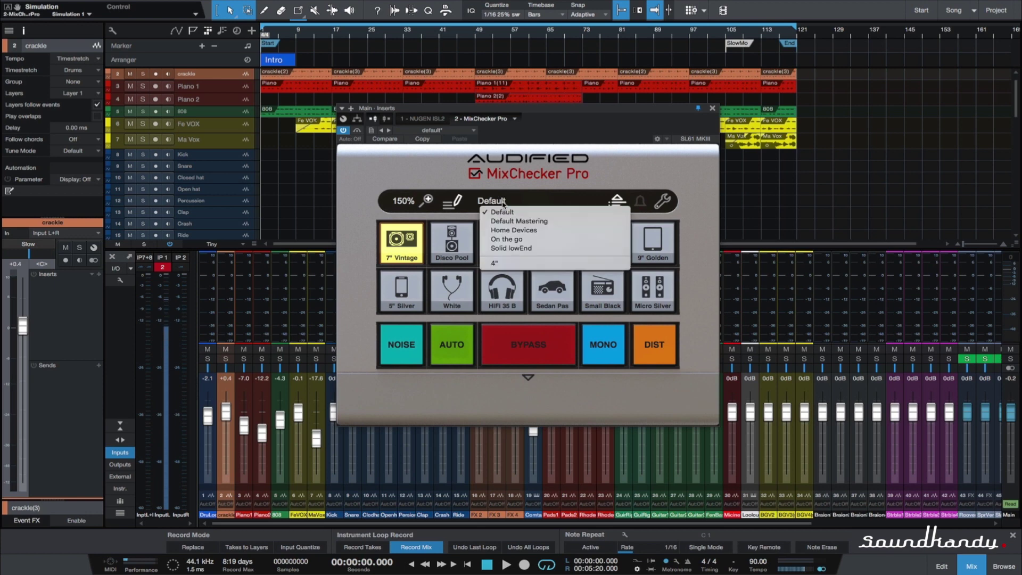
pyautogui.click(544, 222)
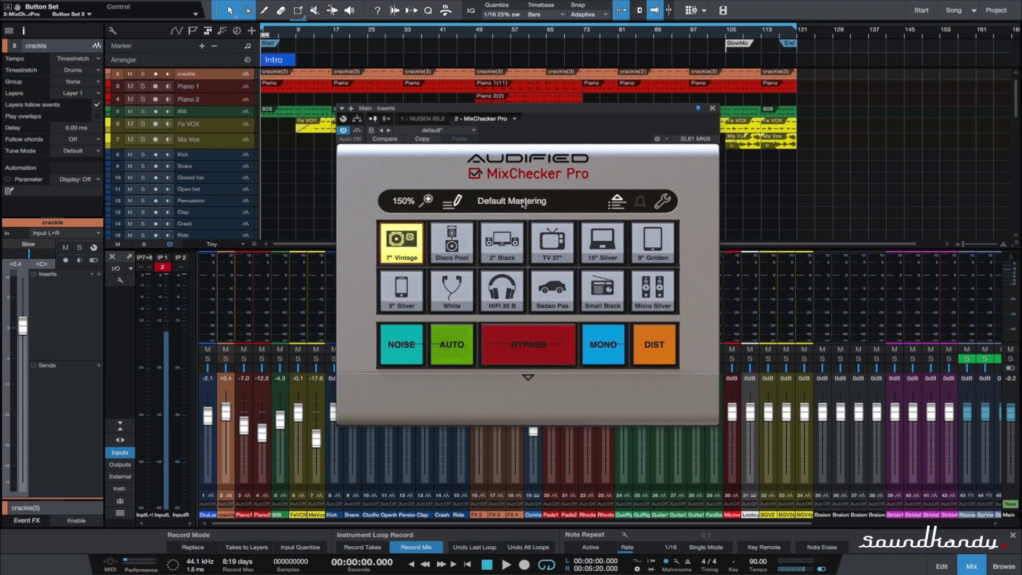
pyautogui.click(523, 205)
pyautogui.click(529, 230)
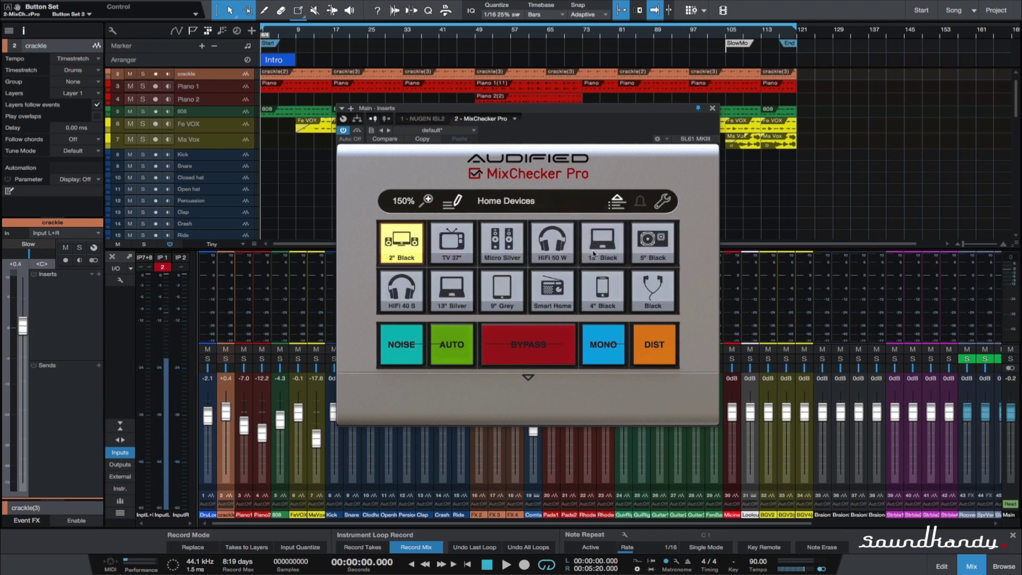
pyautogui.click(517, 207)
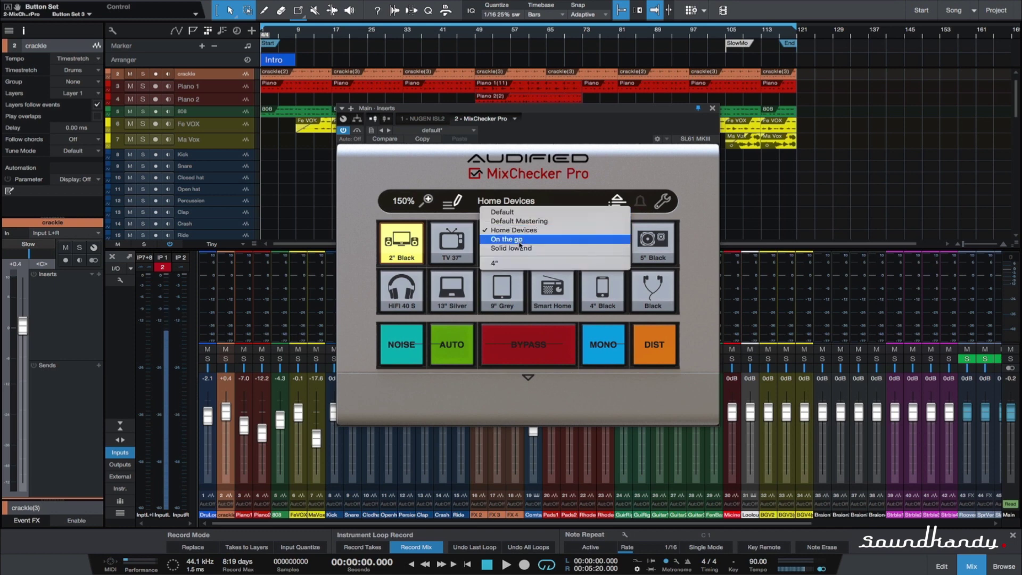
pyautogui.click(563, 241)
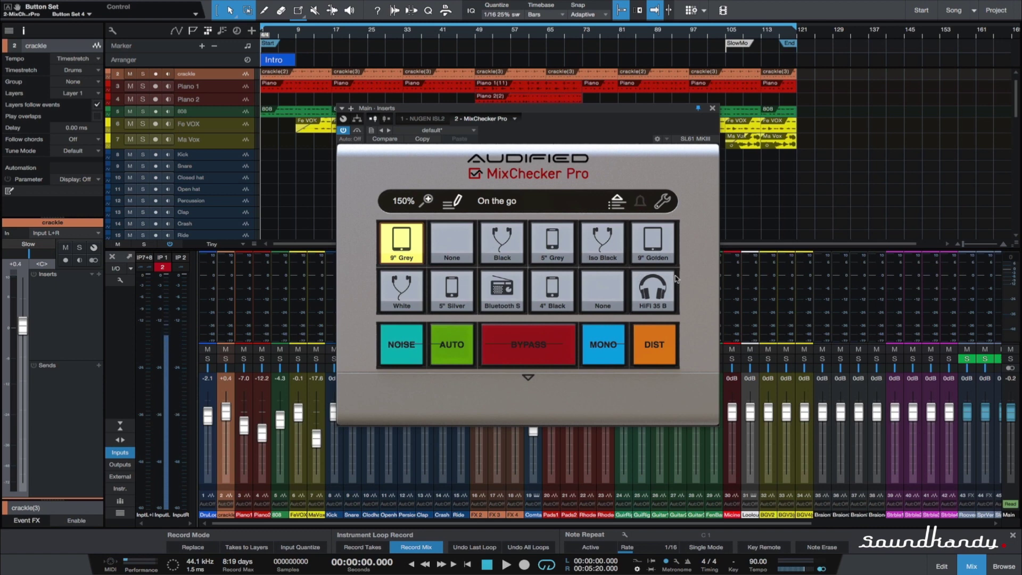
pyautogui.click(486, 201)
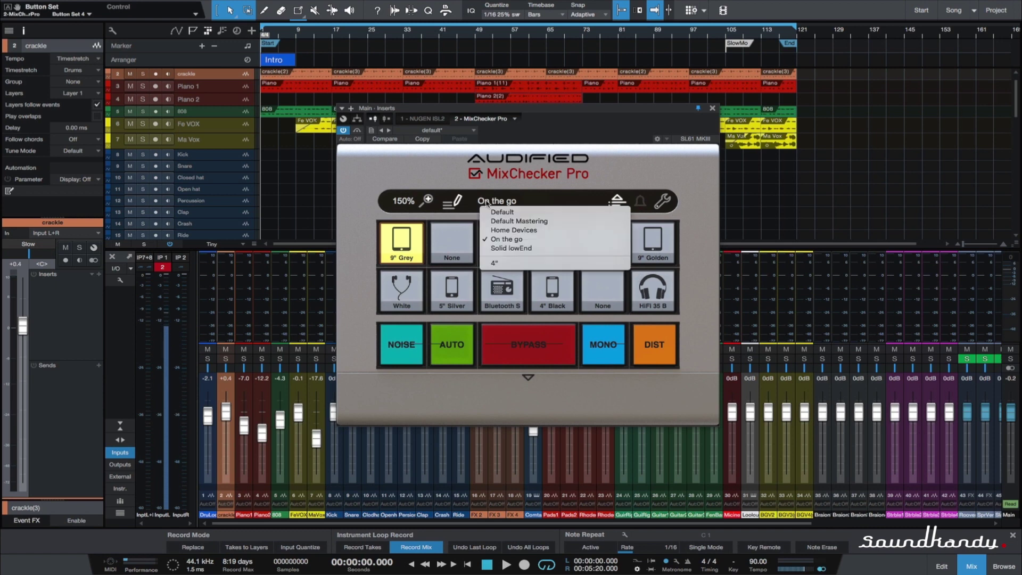
pyautogui.click(505, 250)
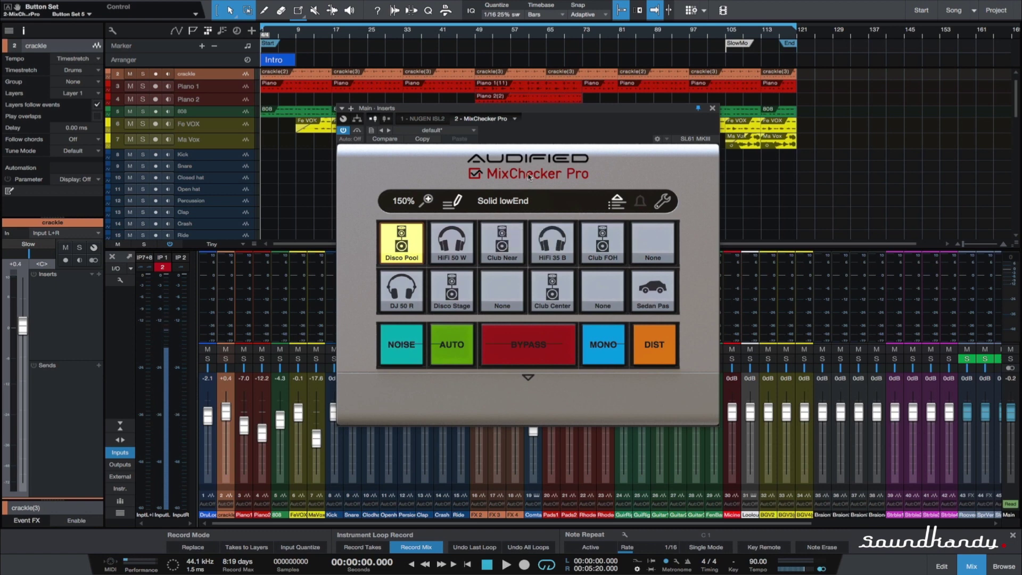
# - Review the available button sets, the plug-in's service options and its interface size choices without changing any of them
pyautogui.click(622, 202)
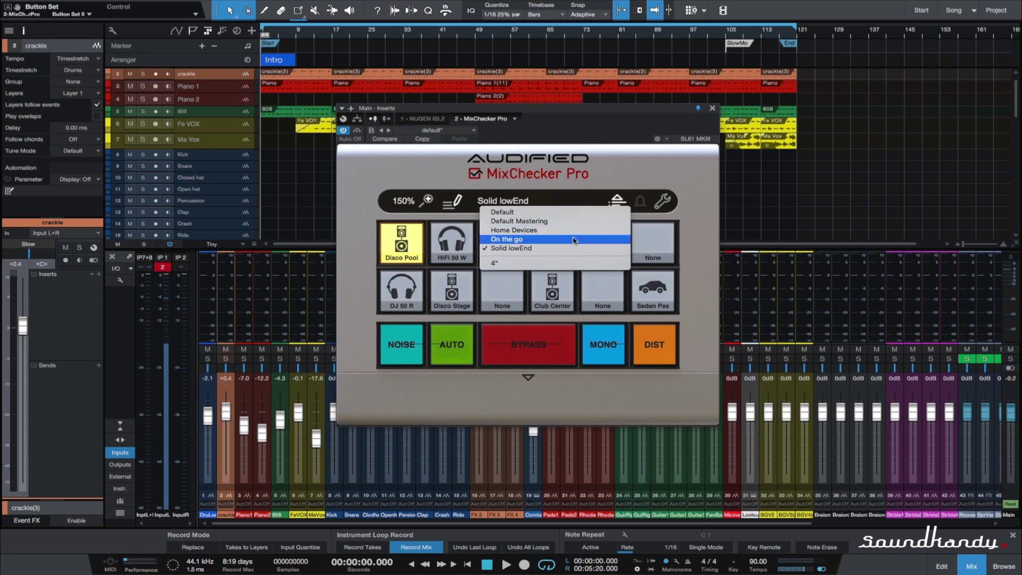
pyautogui.click(672, 205)
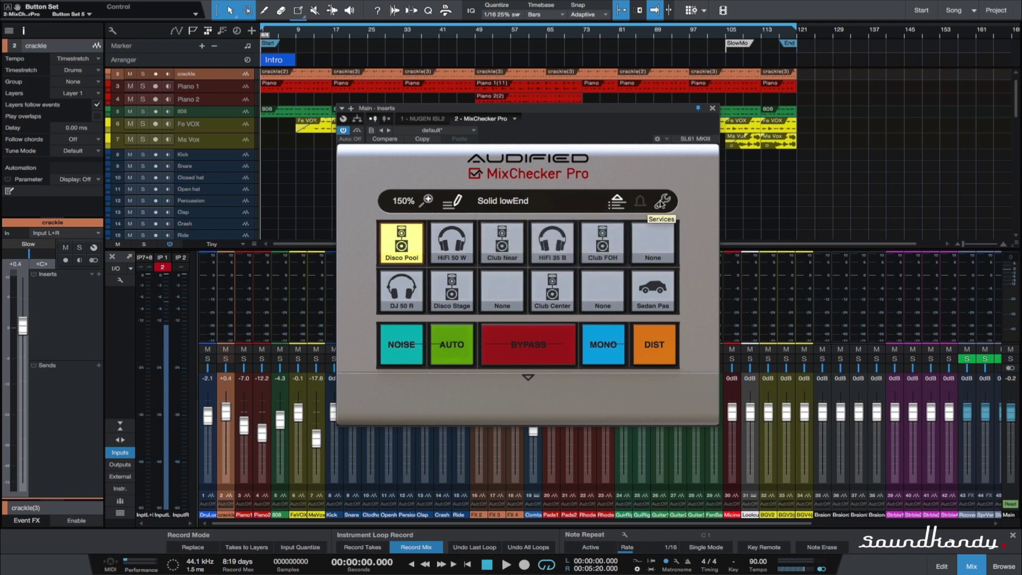
pyautogui.click(662, 203)
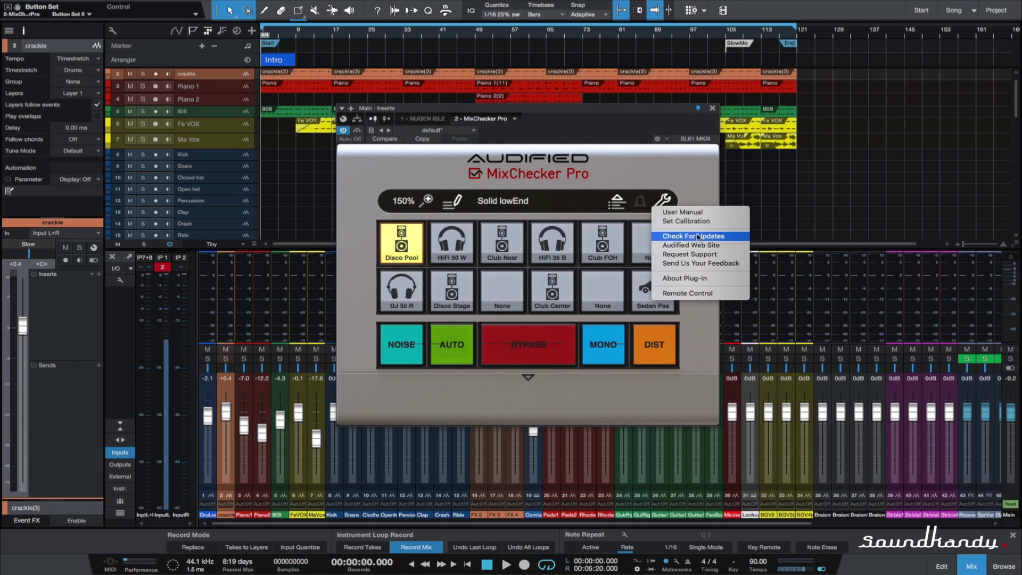
pyautogui.click(706, 191)
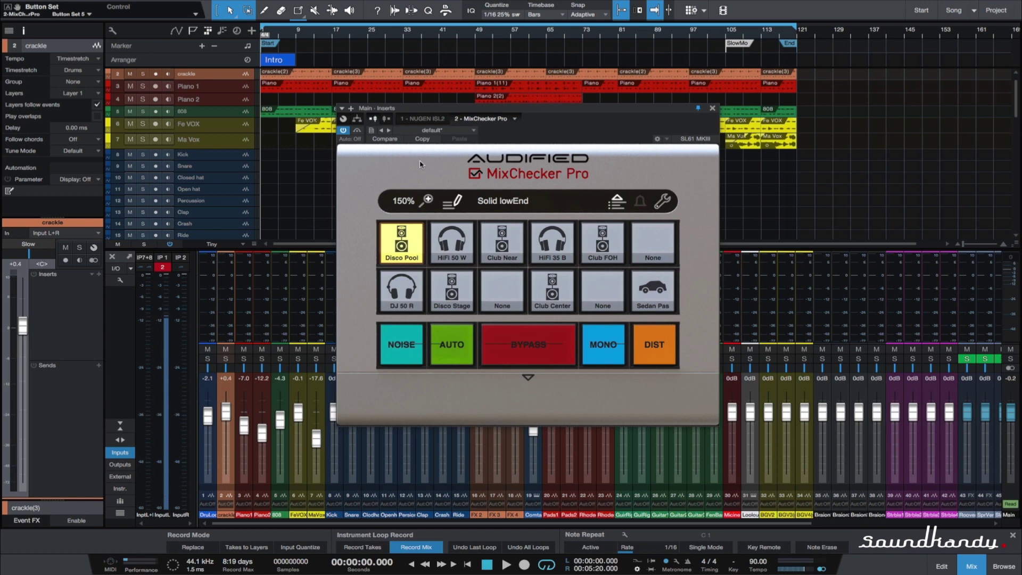
pyautogui.click(394, 201)
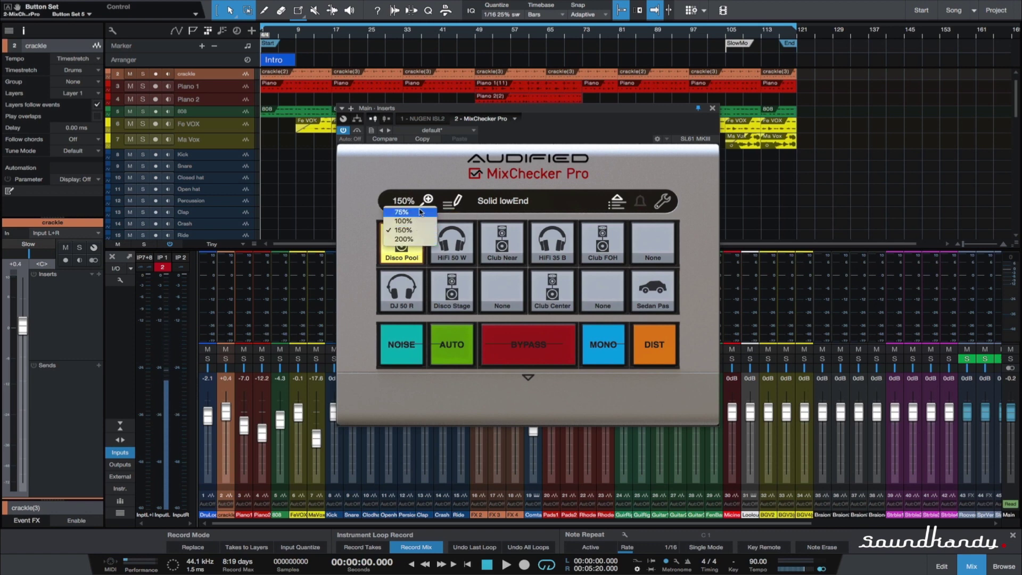
pyautogui.click(426, 179)
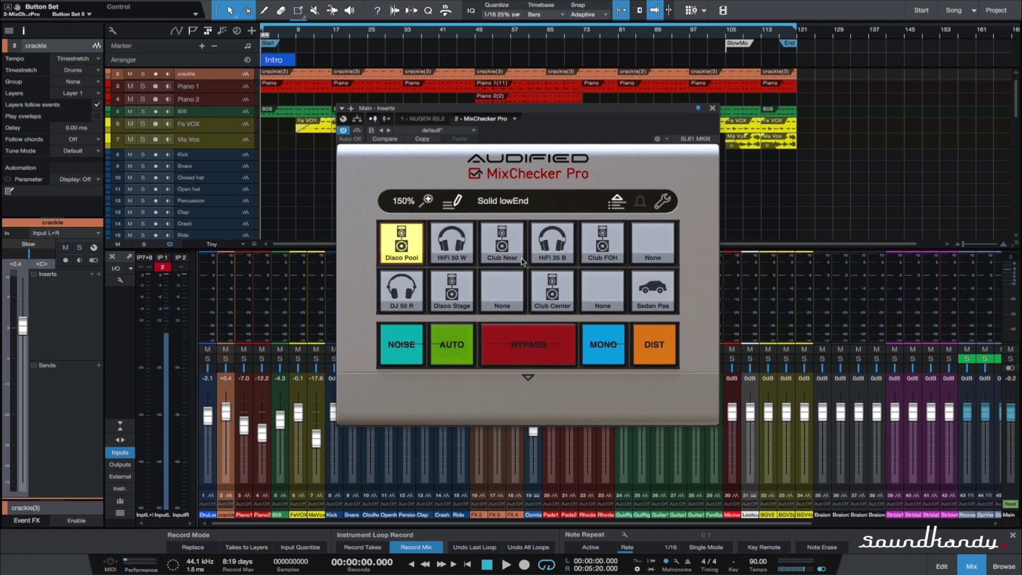
# - Load the Default Mastering button set and briefly play the song to check the playback
pyautogui.click(500, 206)
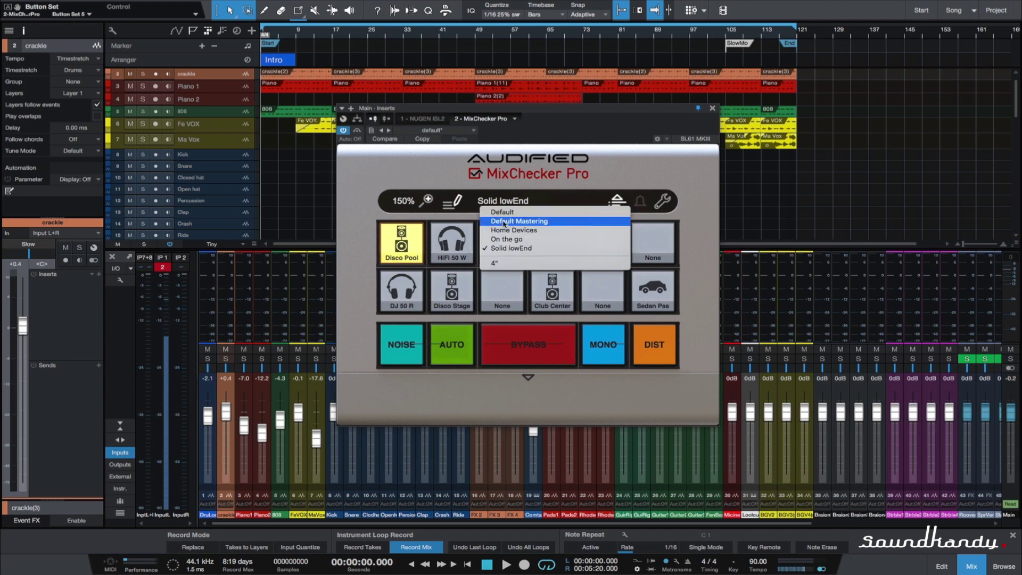
pyautogui.click(505, 223)
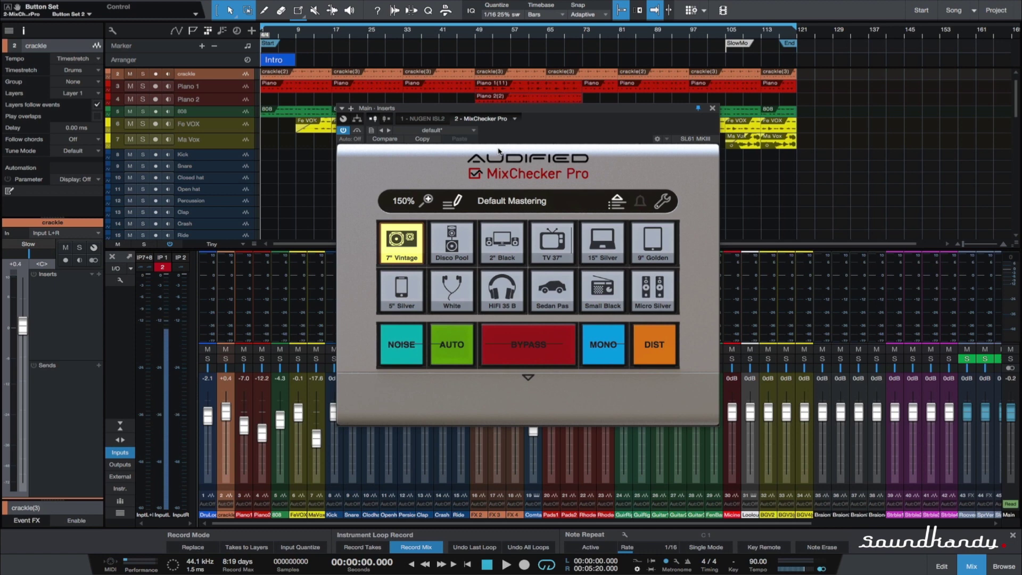
pyautogui.press('space')
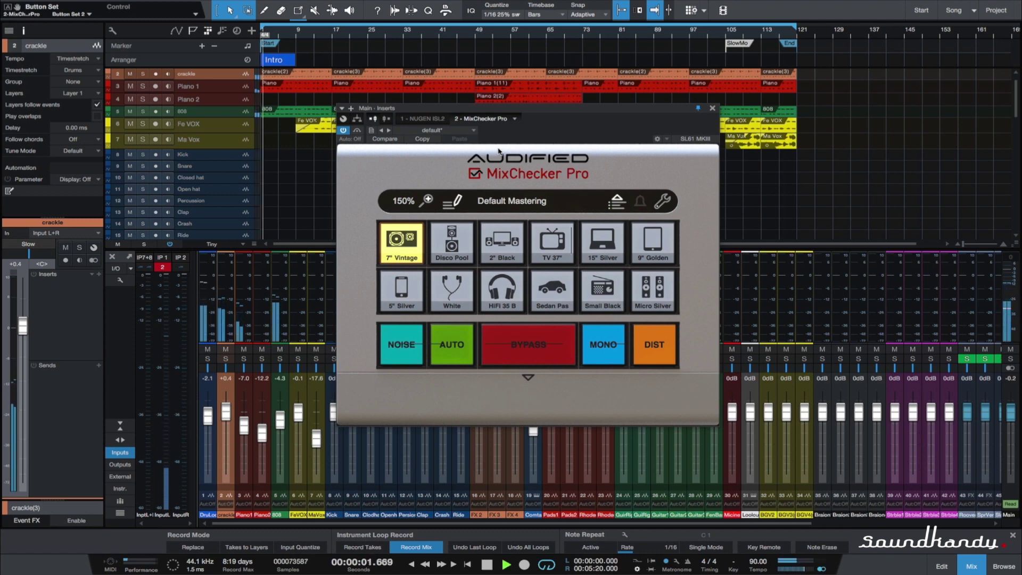
pyautogui.press('space')
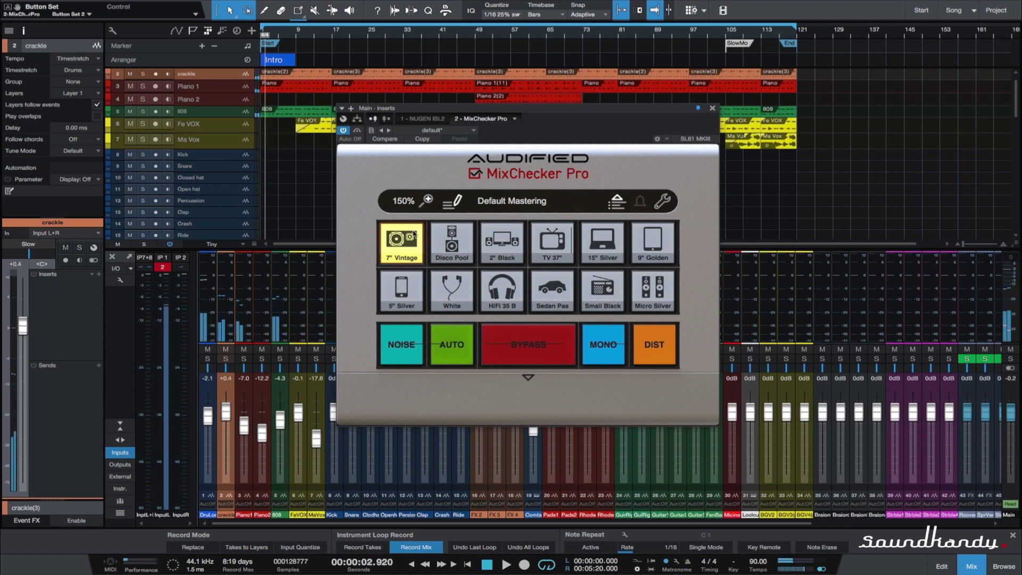
# - Turn off the 7" Vintage simulation and play the song from the start without any device simulation
pyautogui.click(400, 253)
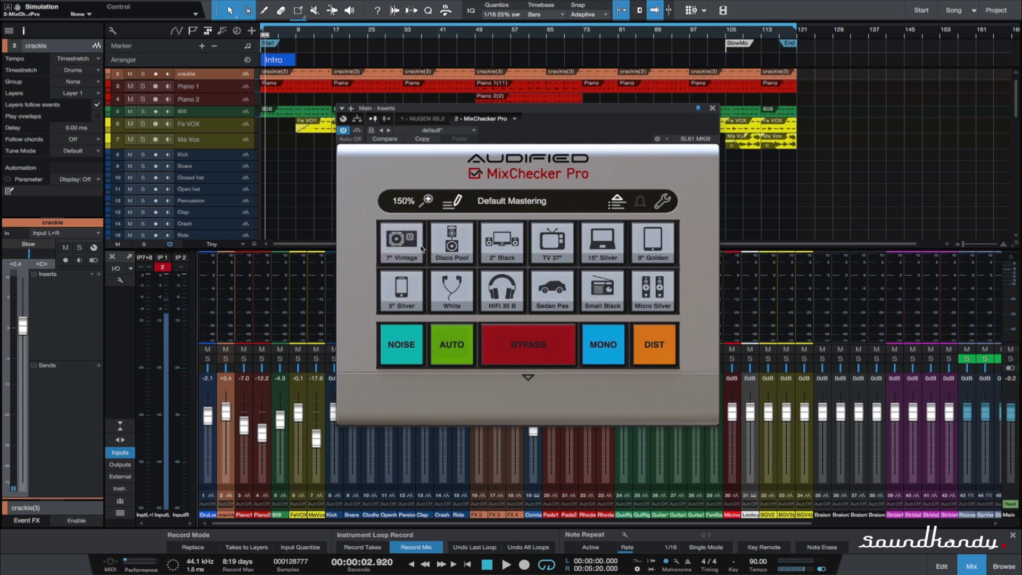
pyautogui.press('space')
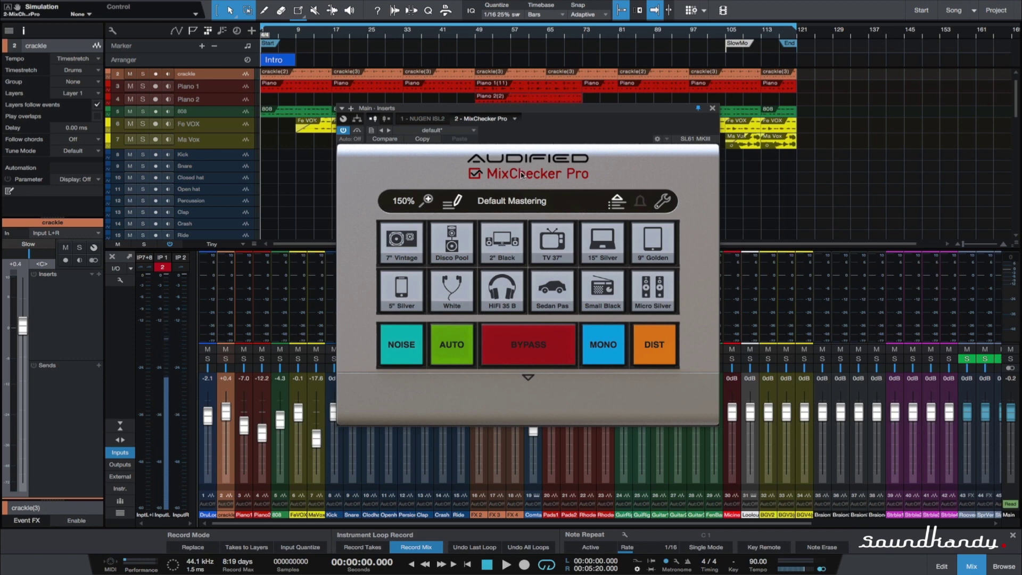
pyautogui.press('space')
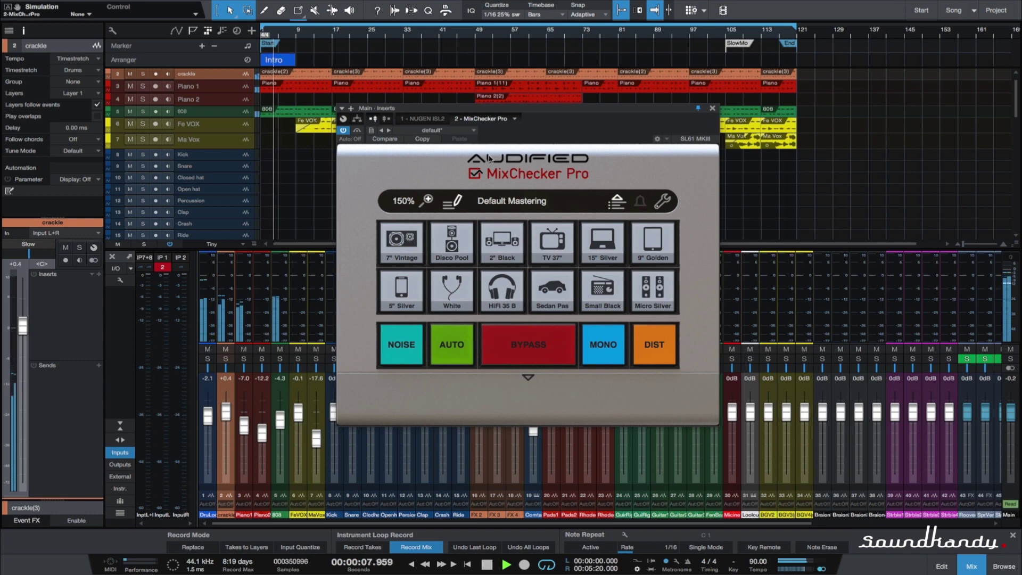
# - Audition the playing song through the 7" Vintage, Disco Pool, 2" Black, TV 37", 15" Silver and 9" Golden simulations in turn
pyautogui.click(391, 247)
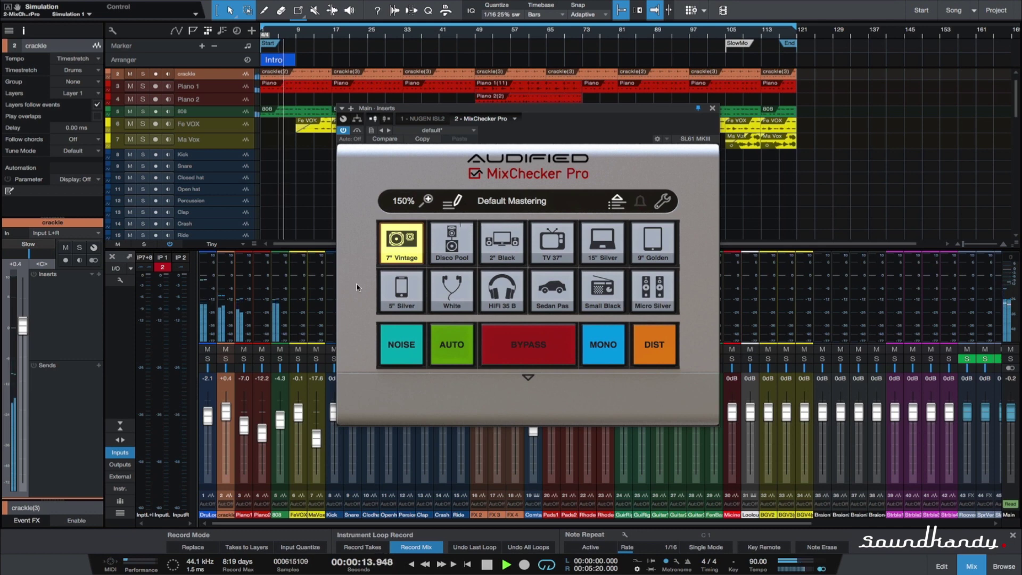
pyautogui.click(446, 259)
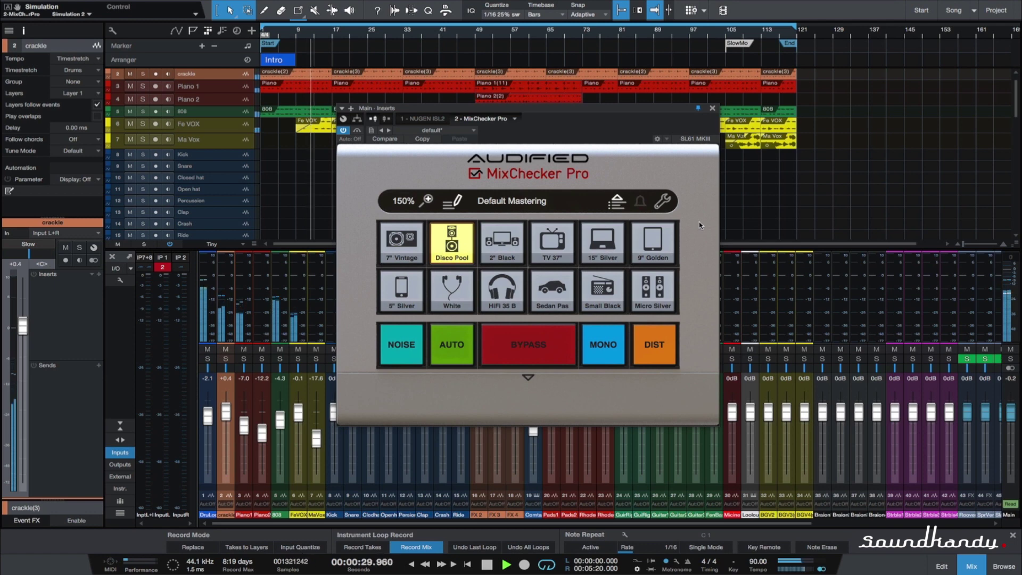
pyautogui.click(508, 245)
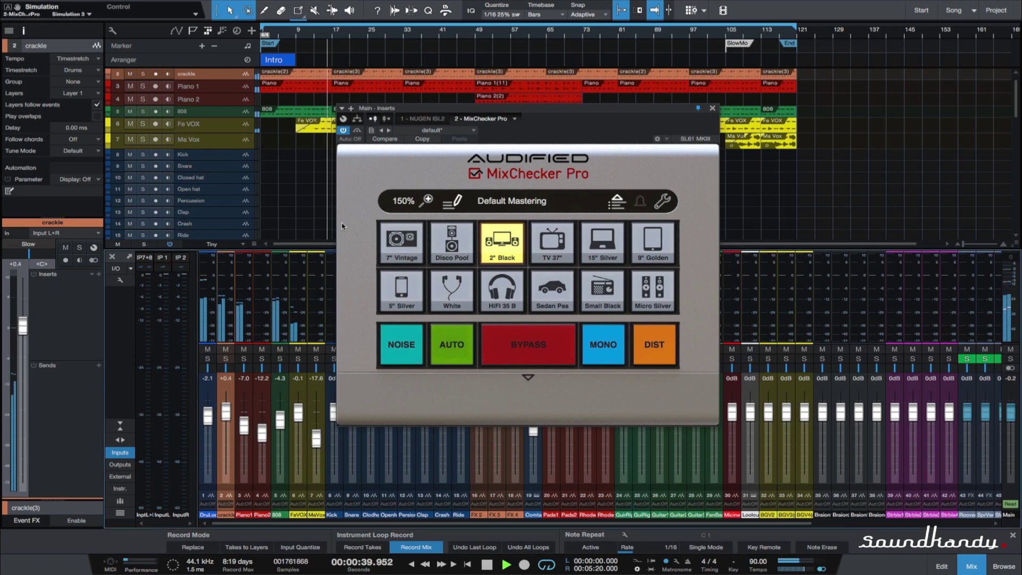
pyautogui.click(565, 256)
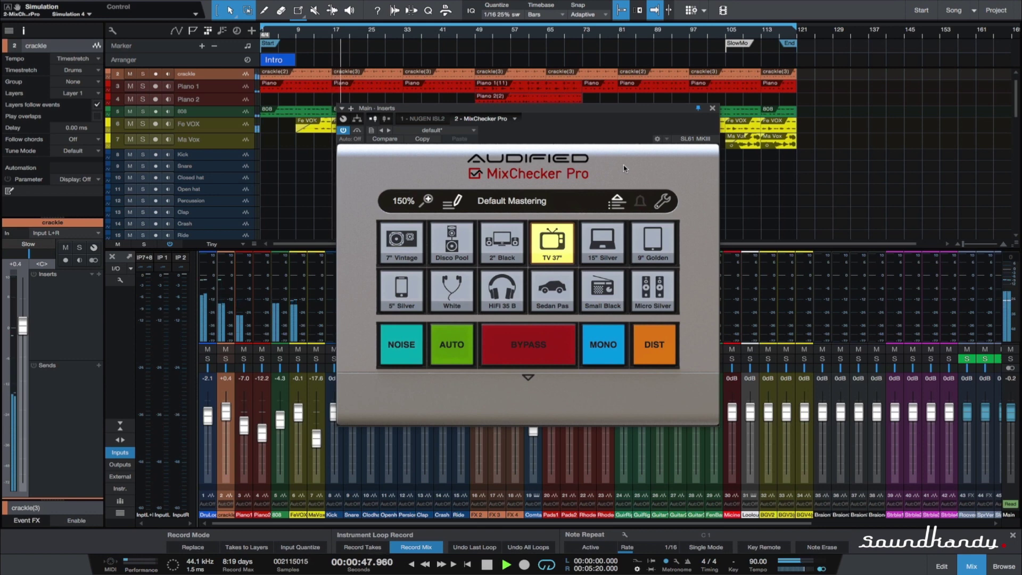
pyautogui.click(602, 257)
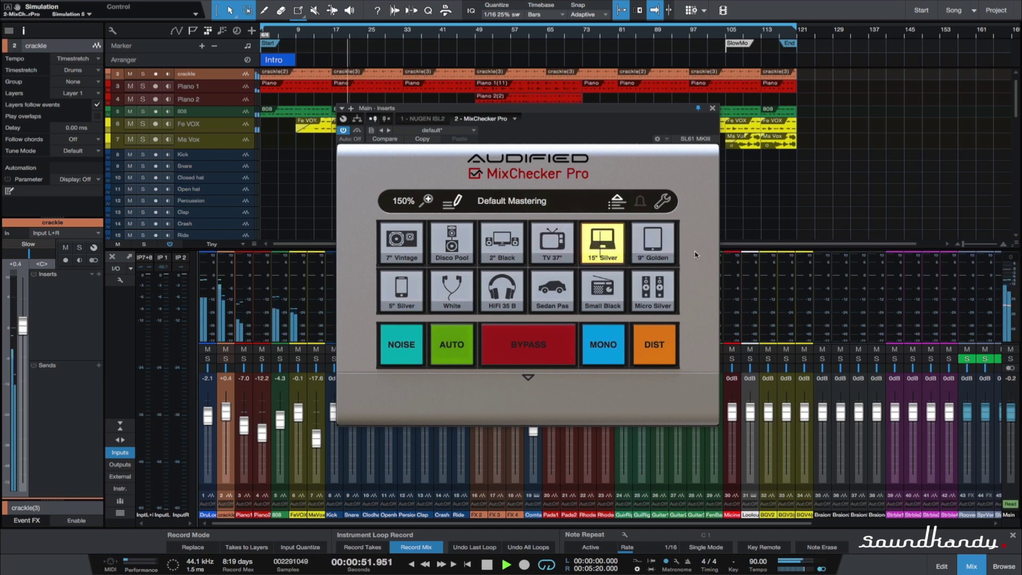
pyautogui.click(672, 256)
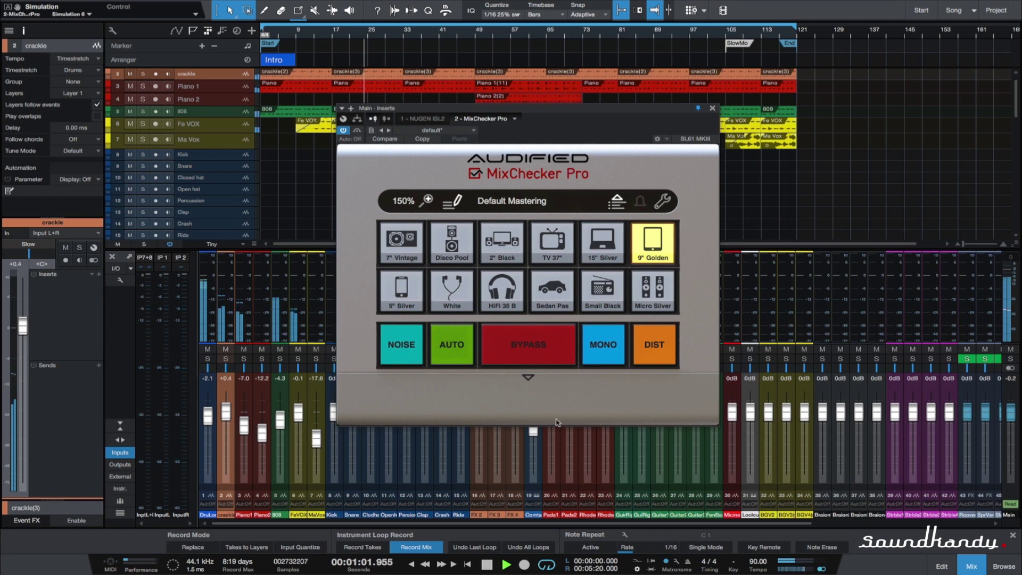
# - Audition the song through the 5" Silver, White, HiFi 35 B, Sedan Pas, Small Black and Micro Silver simulations in turn
pyautogui.click(393, 293)
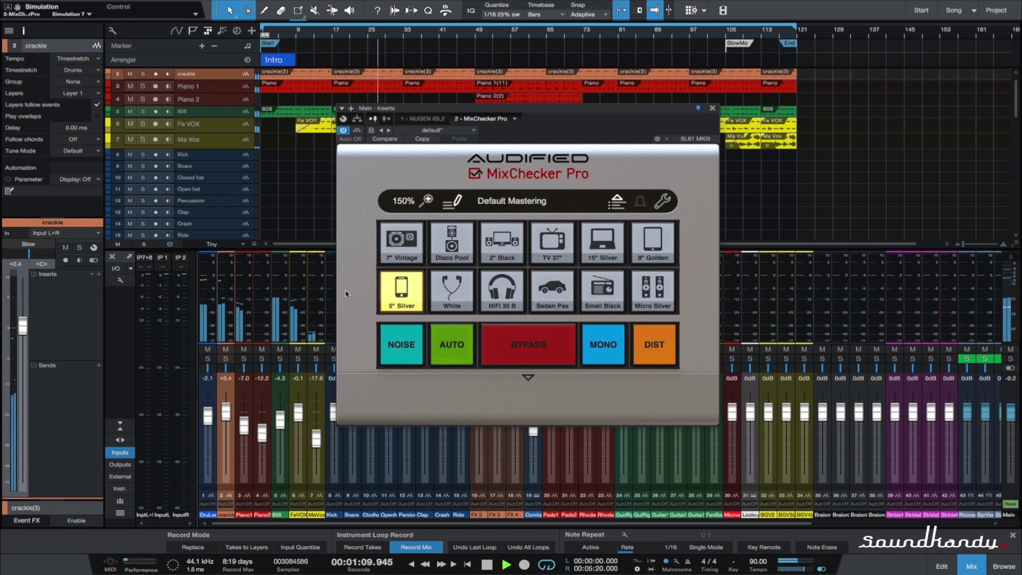
pyautogui.click(462, 298)
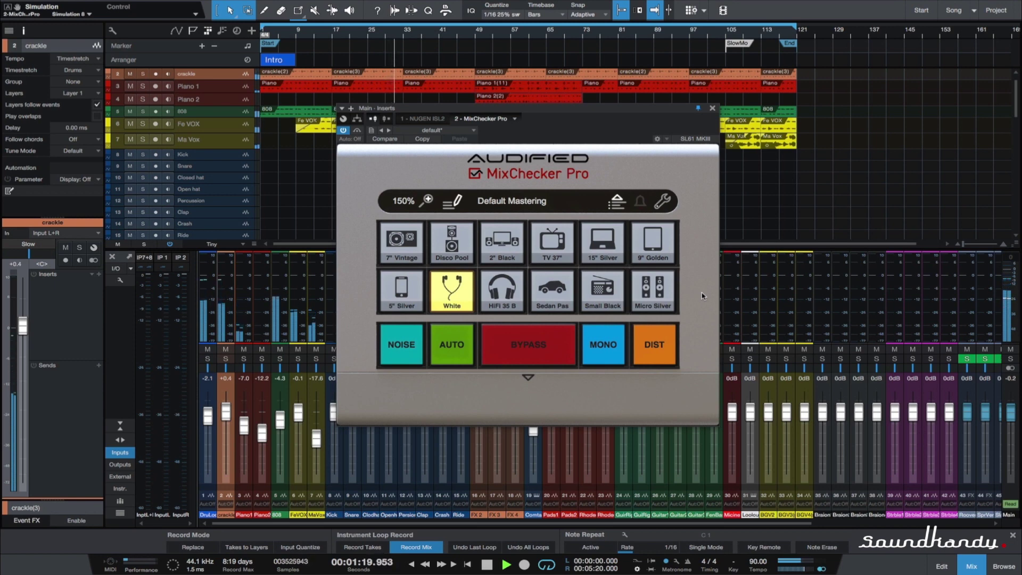
pyautogui.click(495, 305)
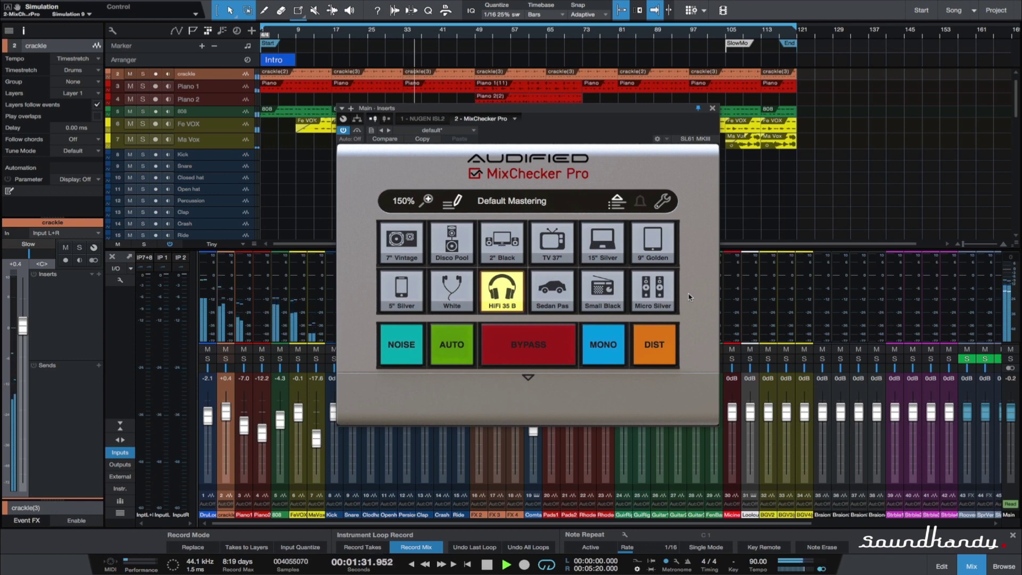
pyautogui.click(539, 302)
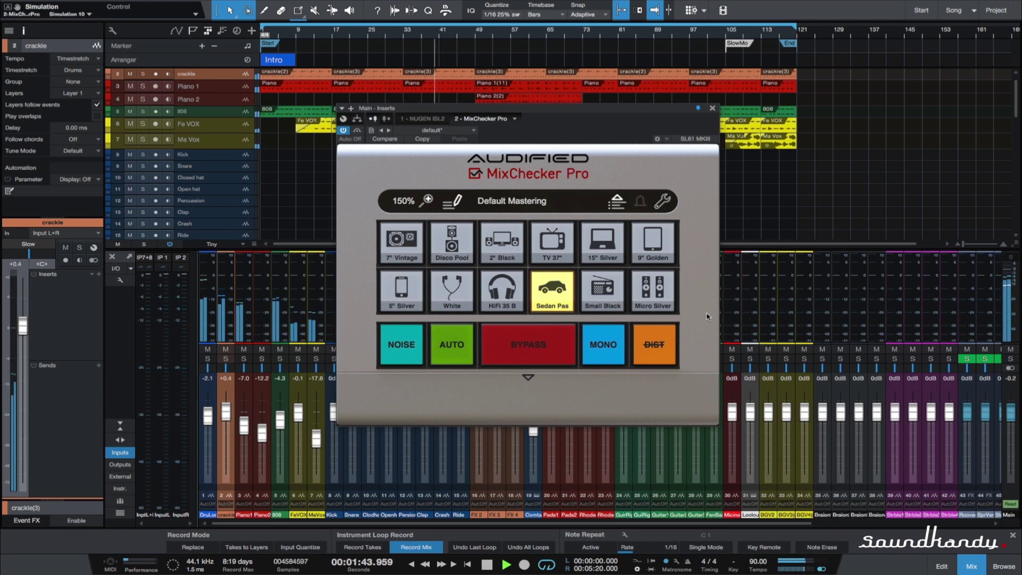
pyautogui.click(592, 305)
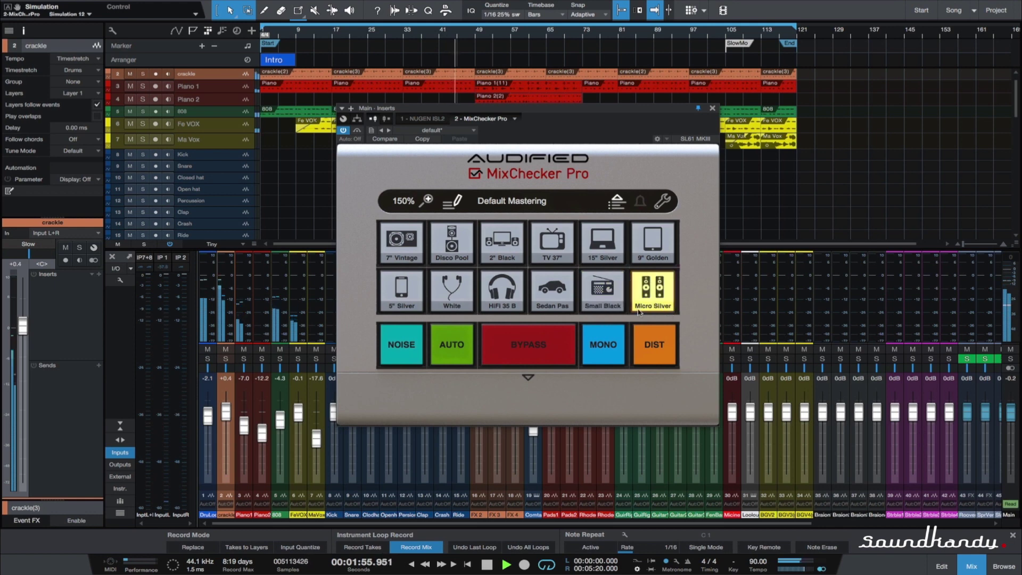
# - Load the Home Devices button set and lower the Main output's volume to -4.2 dB
pyautogui.click(509, 202)
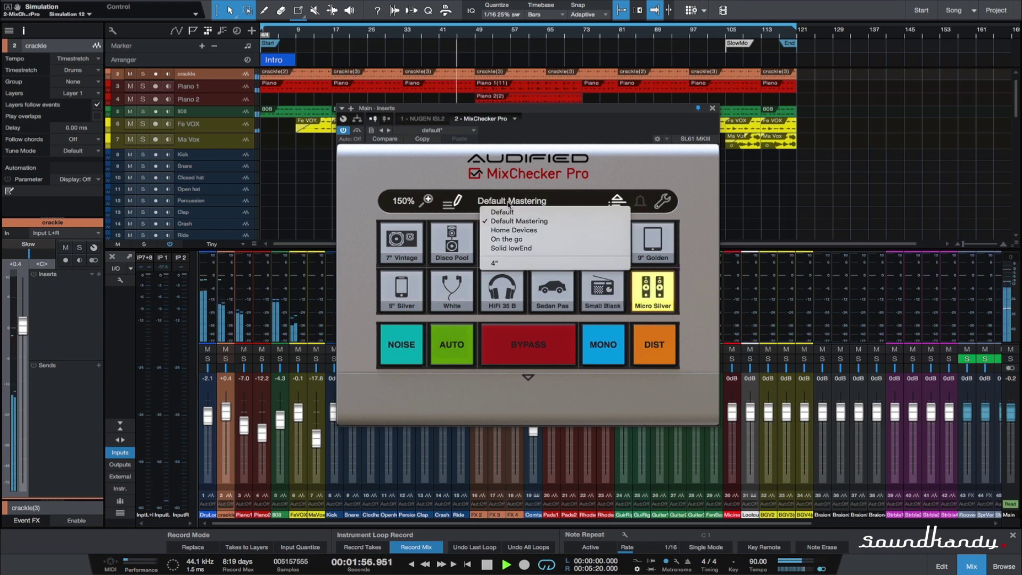
pyautogui.click(514, 230)
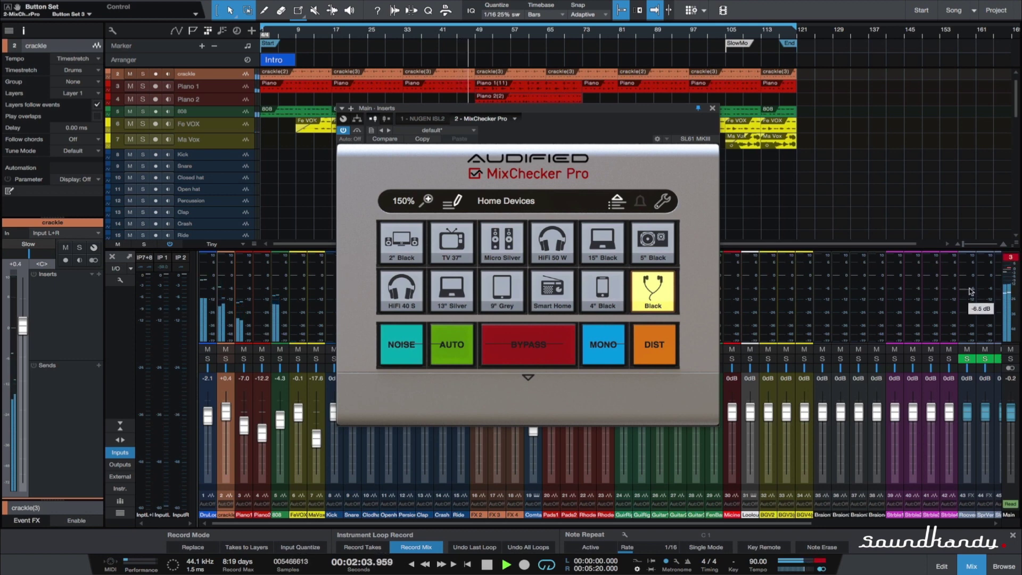
pyautogui.press('space')
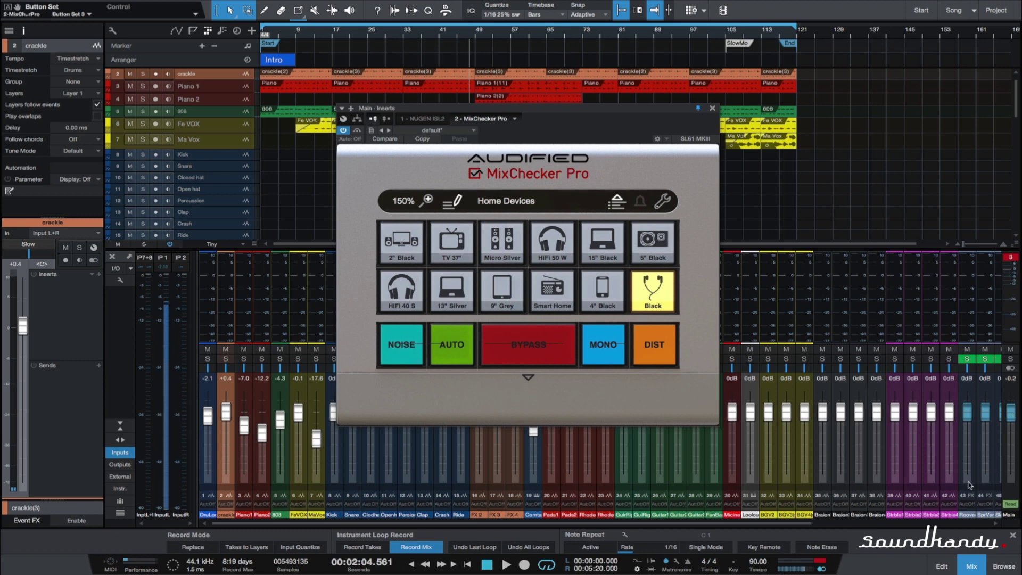
pyautogui.hscroll(3, 929, 427)
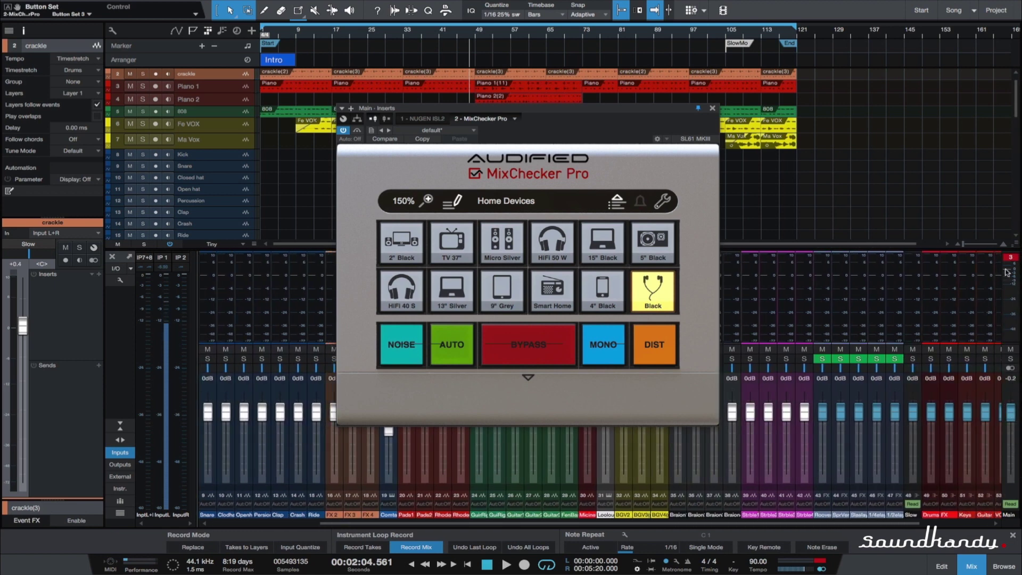
pyautogui.moveTo(1012, 415); pyautogui.dragTo(1012, 417)
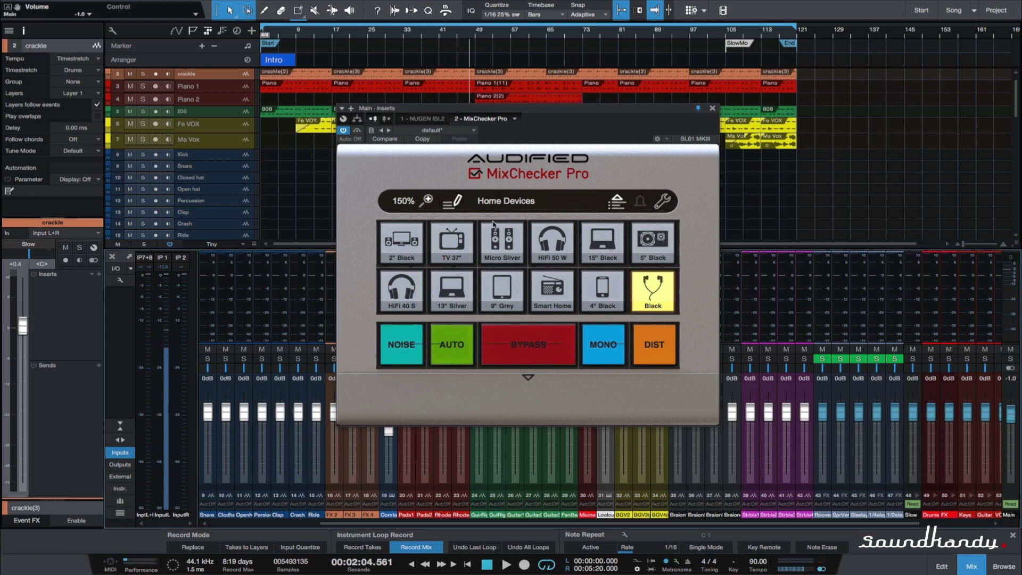
pyautogui.press('space')
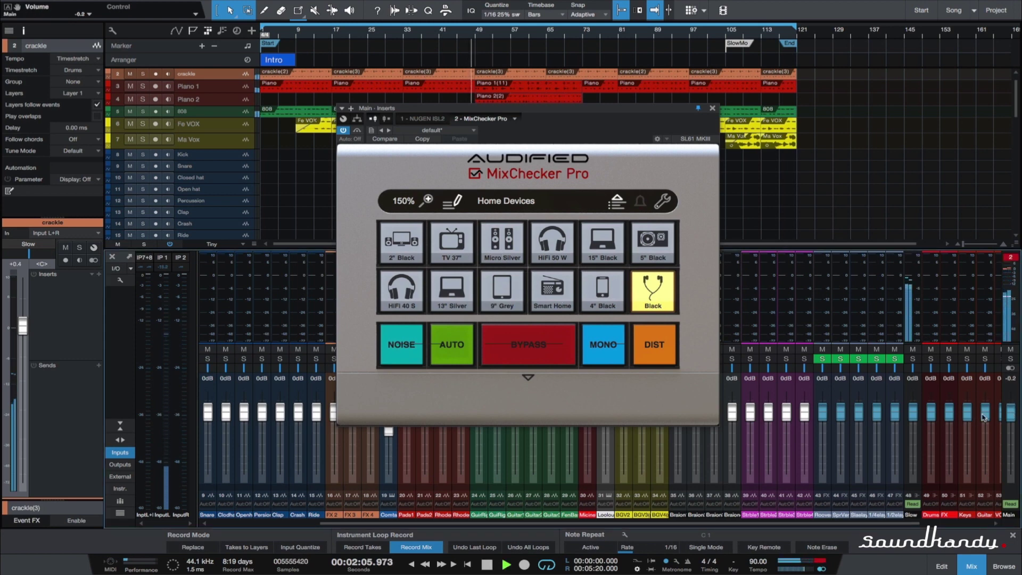
pyautogui.moveTo(1010, 420); pyautogui.dragTo(1009, 425)
# - Audition the song through the Home Devices simulations 4" Black, Smart Home, 9" Grey, 13" Silver and HiFi 40 S in turn
pyautogui.click(607, 306)
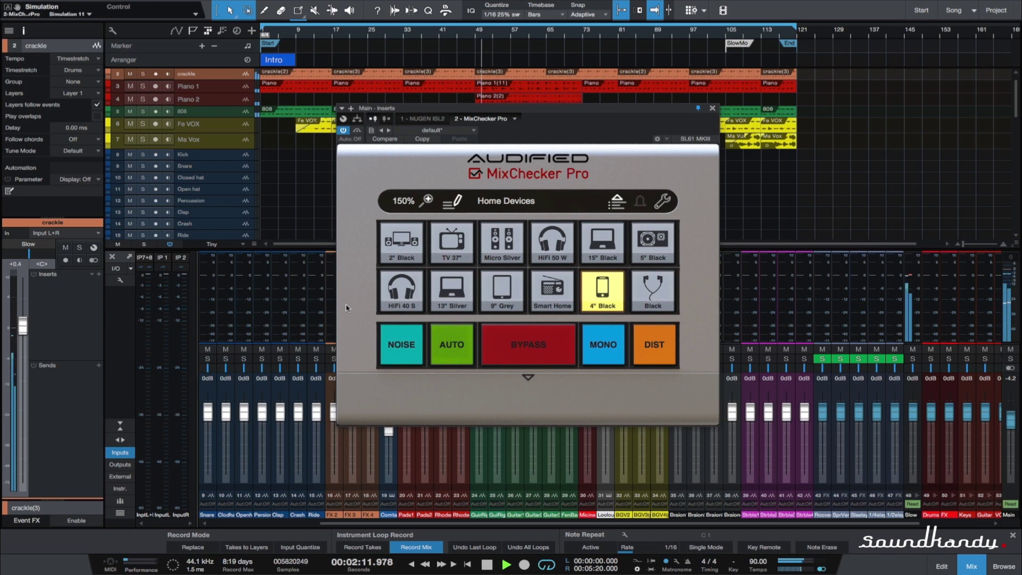
pyautogui.click(549, 309)
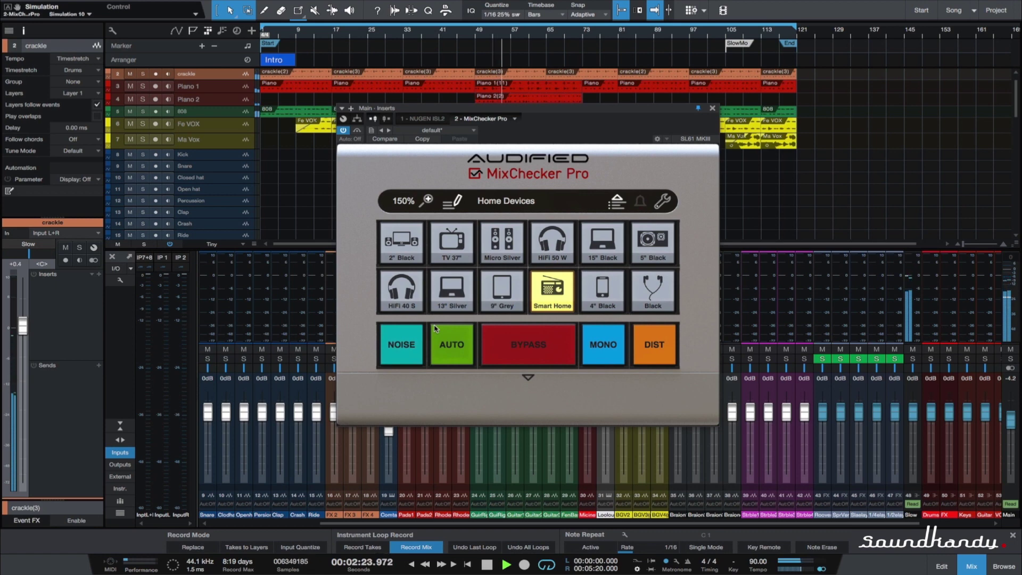
pyautogui.click(493, 306)
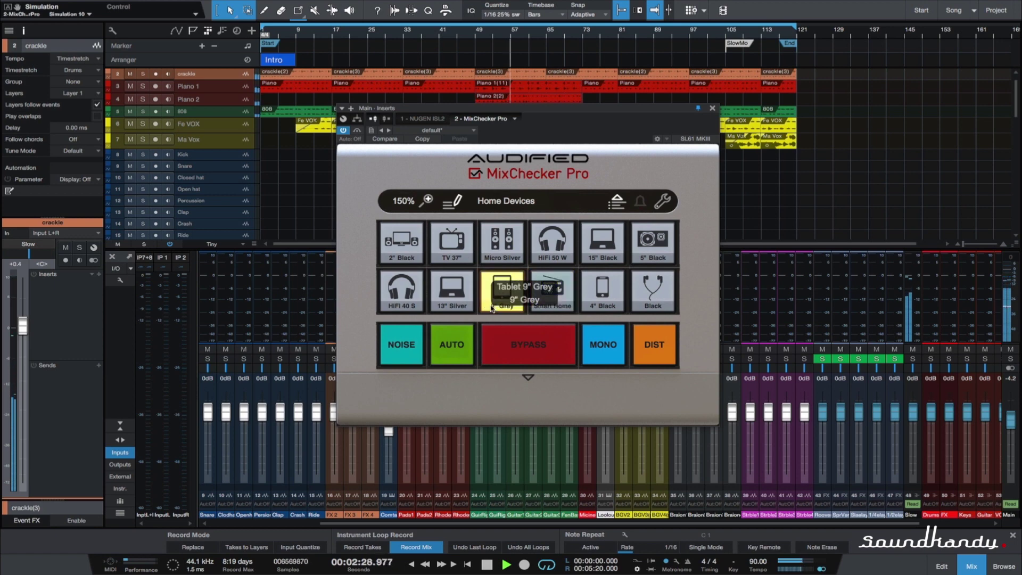
pyautogui.click(450, 308)
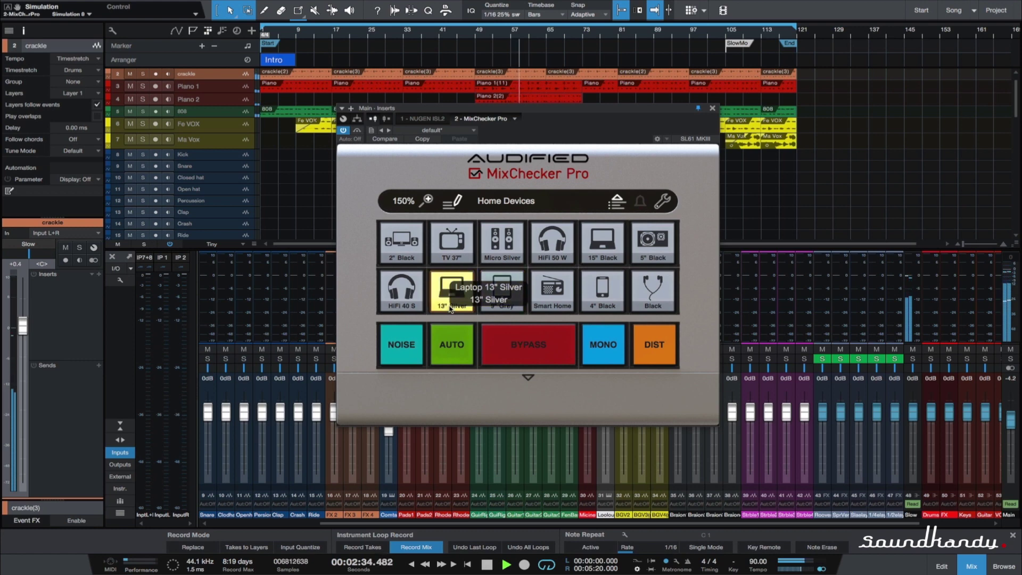
pyautogui.click(401, 309)
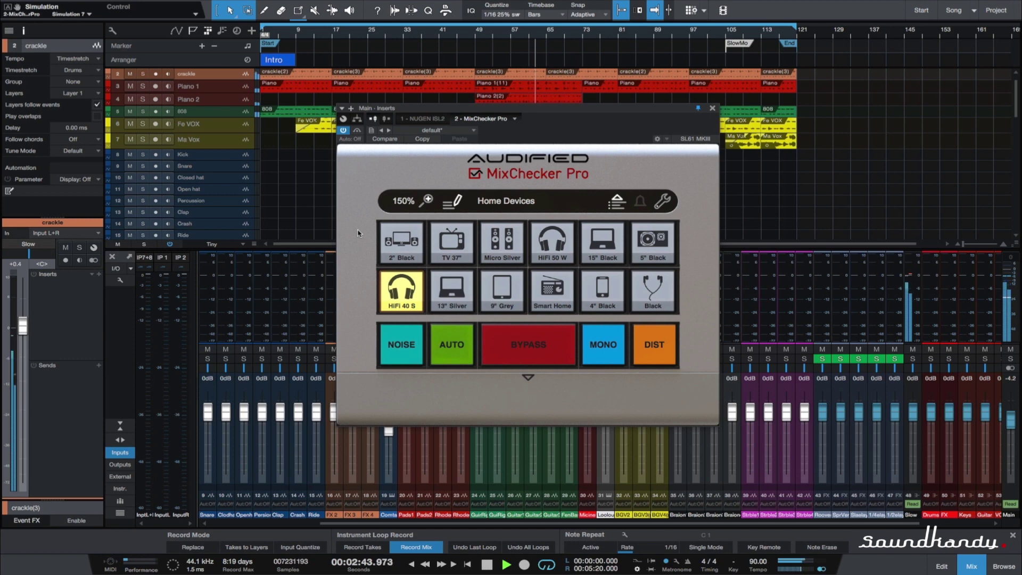
# - Audition the song through the Home Devices simulations 2" Black, TV 37", Micro Silver, HiFi 50 W, 15" Black and 5" Black in turn
pyautogui.click(397, 242)
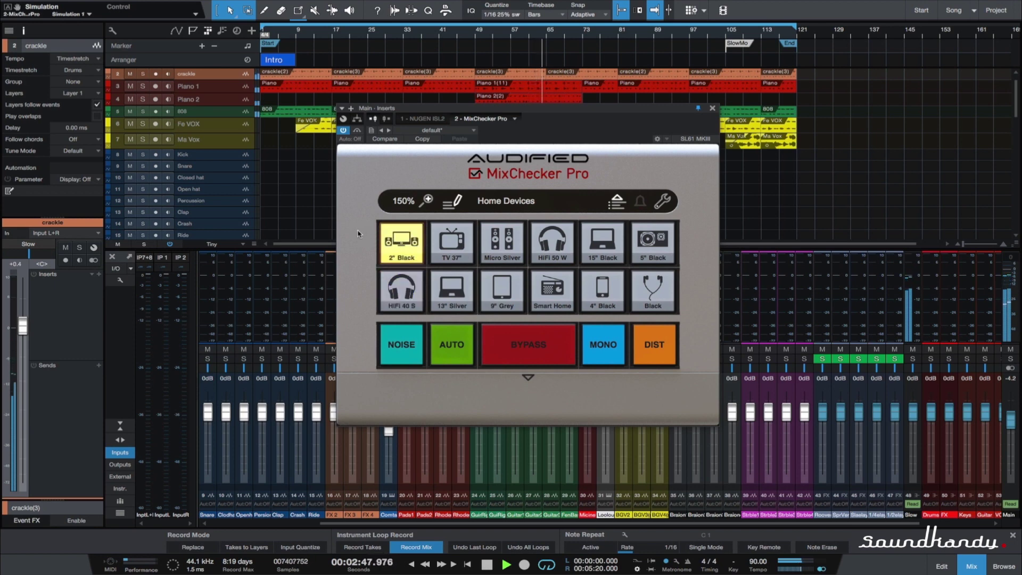
pyautogui.click(453, 259)
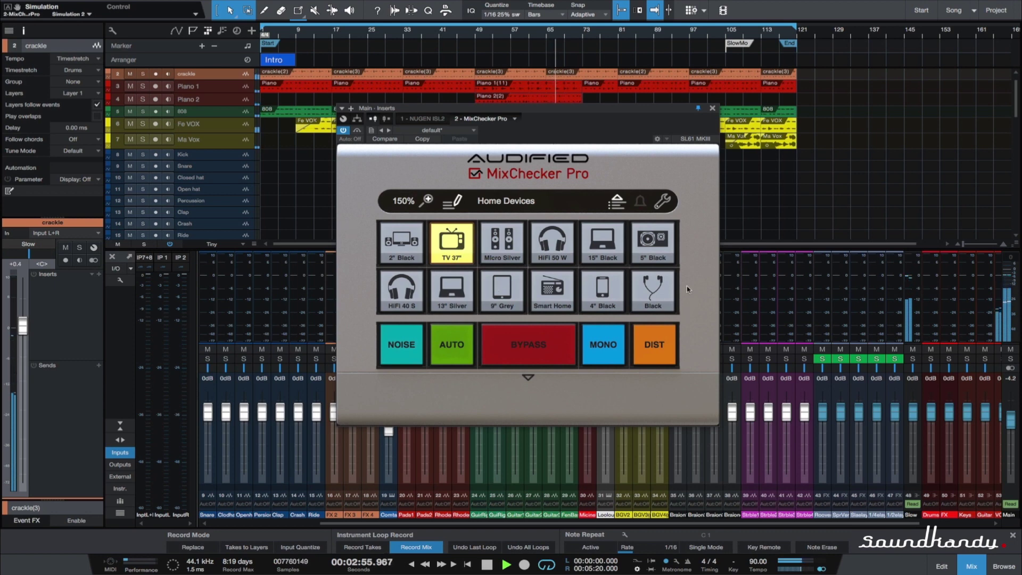
pyautogui.click(502, 258)
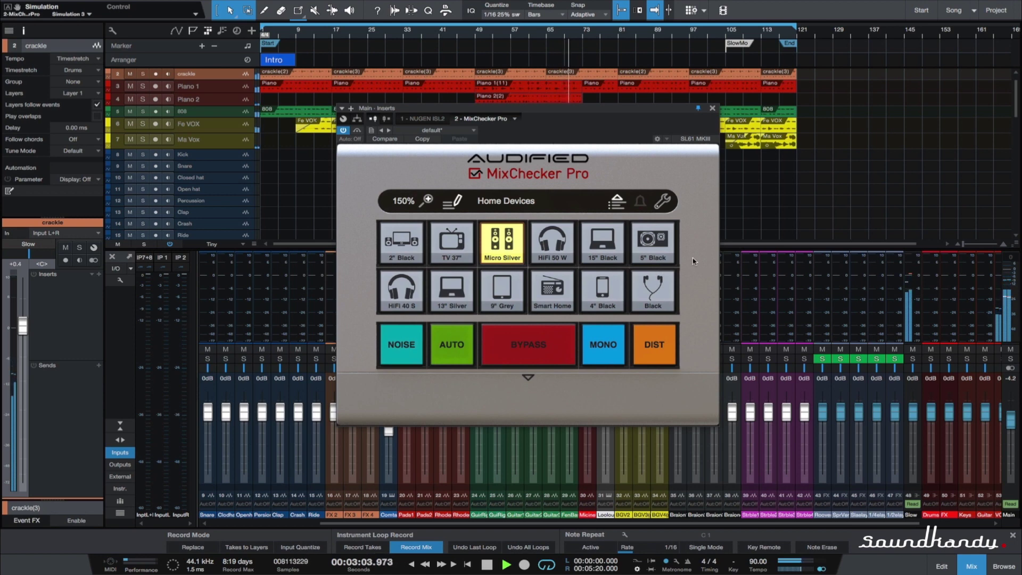
pyautogui.click(543, 260)
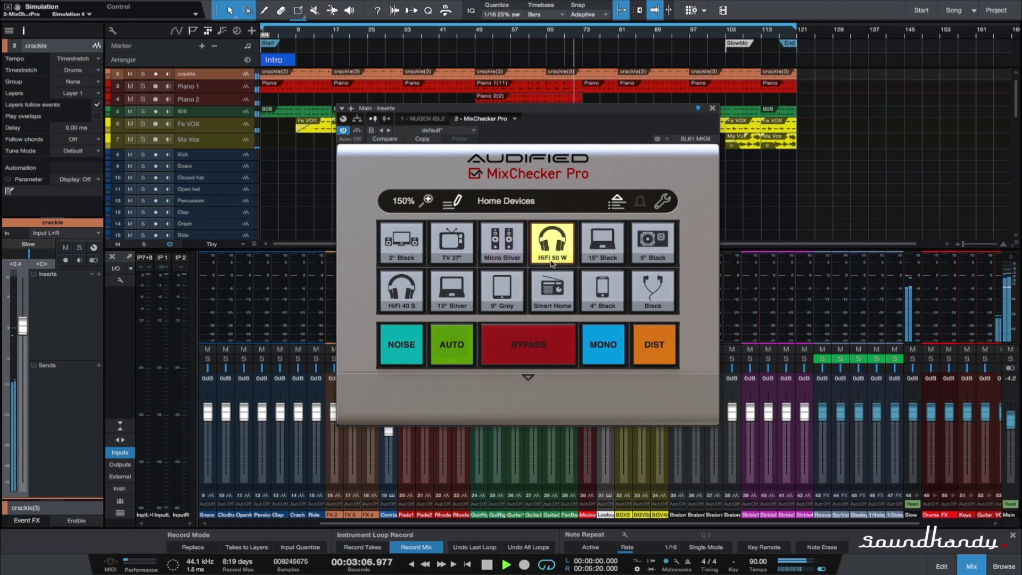
pyautogui.click(613, 266)
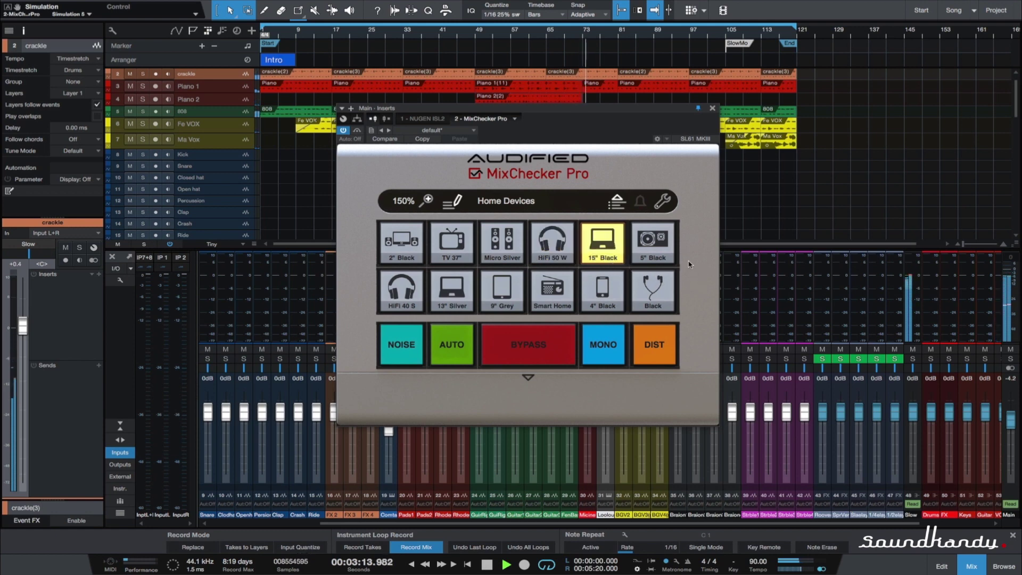
pyautogui.click(654, 262)
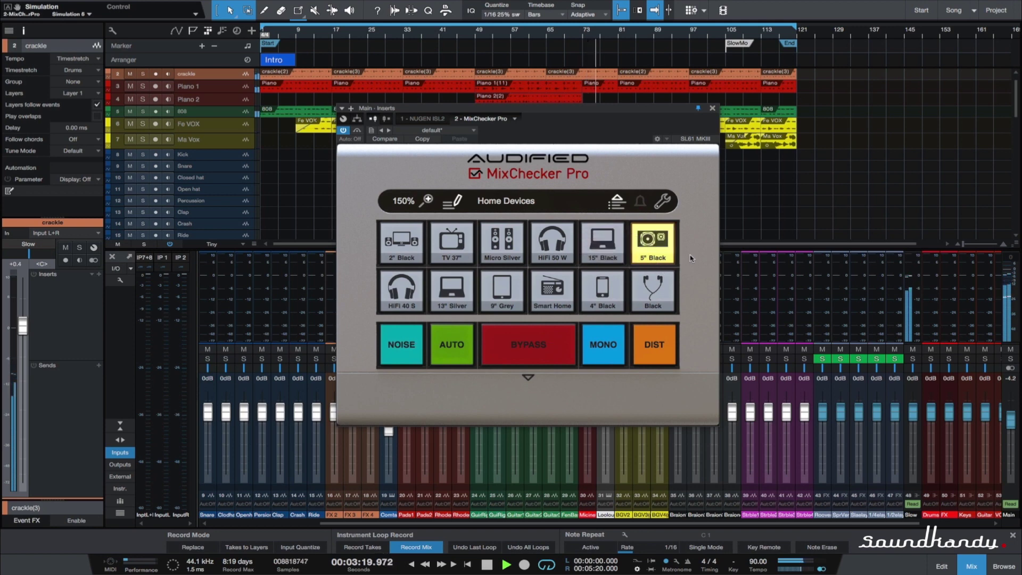
# - Load the On the go button set and audition the song through 9" Grey, Black, 5" Grey and Iso Black in turn
pyautogui.click(503, 202)
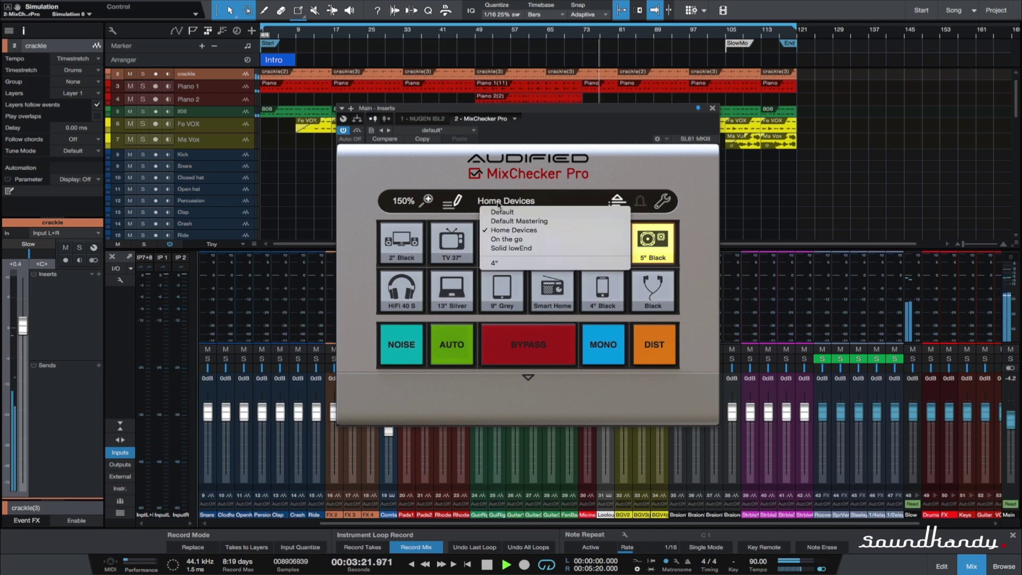
pyautogui.click(510, 240)
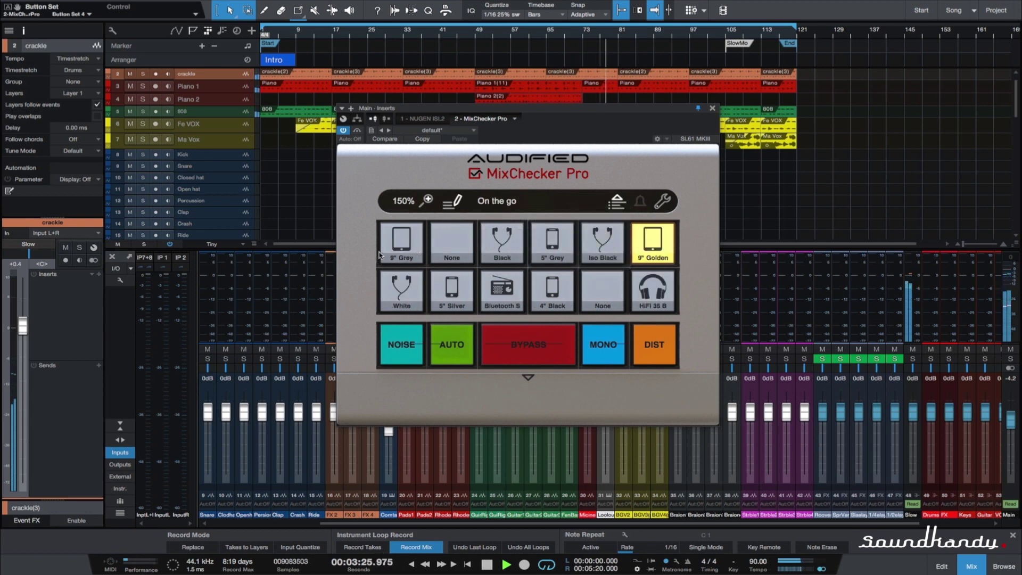
pyautogui.click(394, 245)
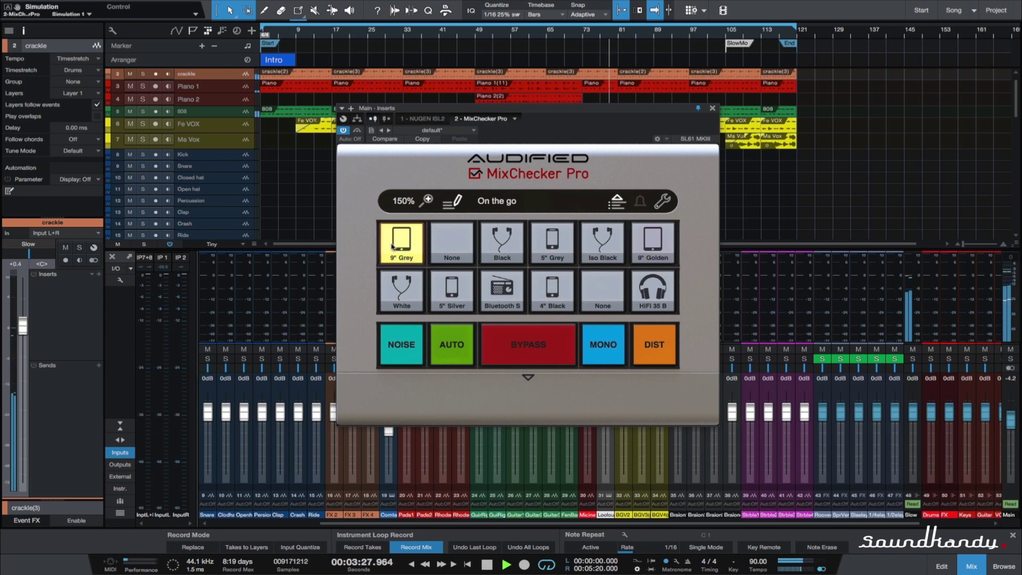
pyautogui.click(504, 259)
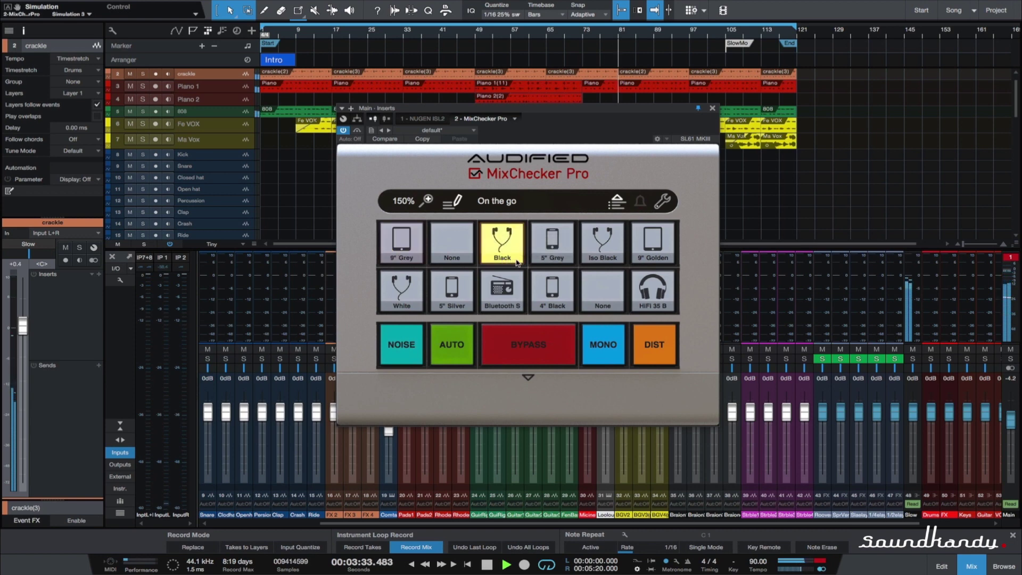
pyautogui.click(563, 261)
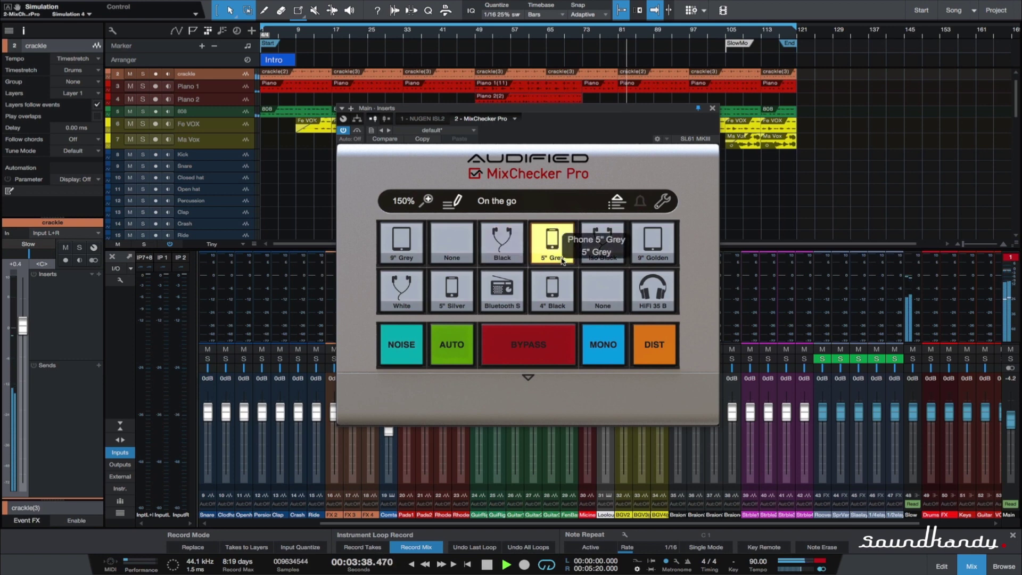
pyautogui.click(607, 261)
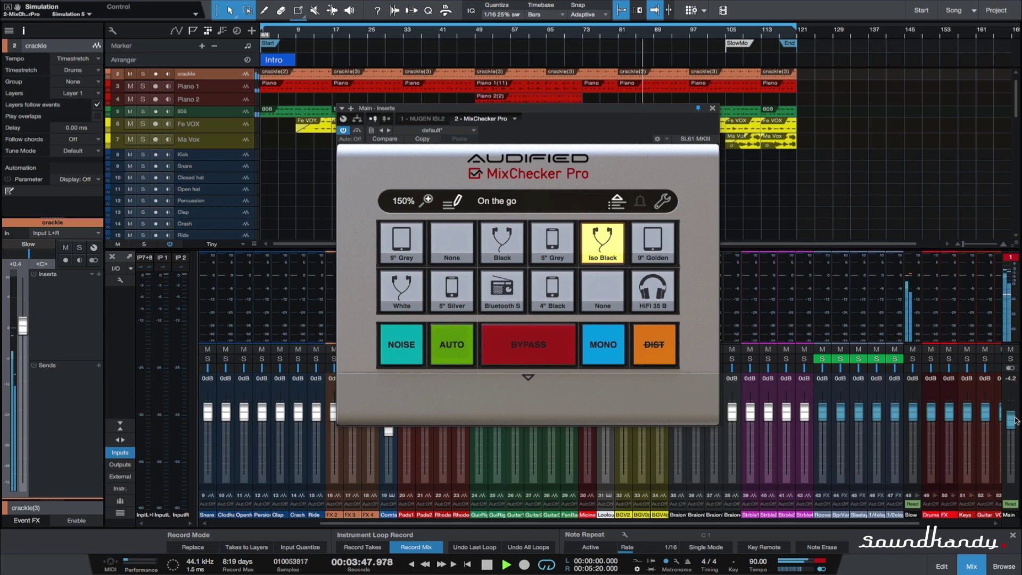
# - Lower the Main output's volume to -5.5 dB while the song plays through the Iso Black simulation
pyautogui.moveTo(1014, 420); pyautogui.dragTo(1015, 423)
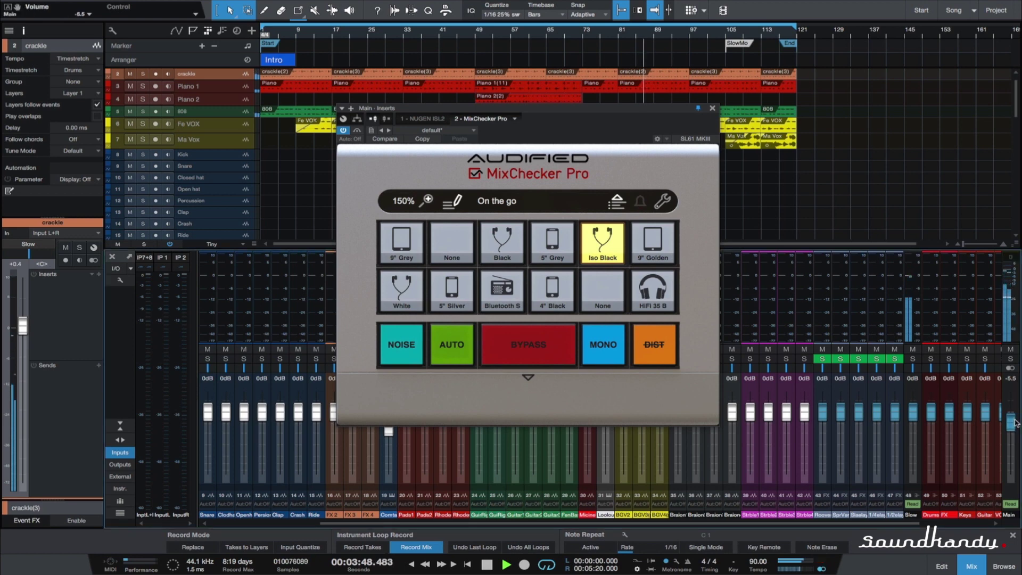
# - Audition the 9" Golden simulation, load the Solid lowEnd button set and audition Disco Pool, HiFi 50 W, Club Near, HiFi 35 B and Club FOH
pyautogui.click(660, 260)
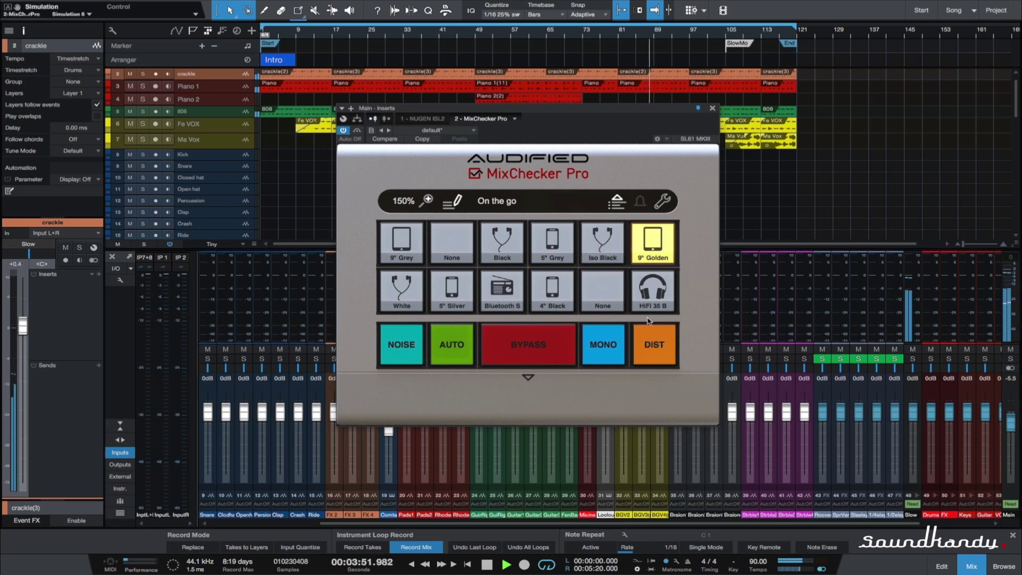
pyautogui.click(516, 208)
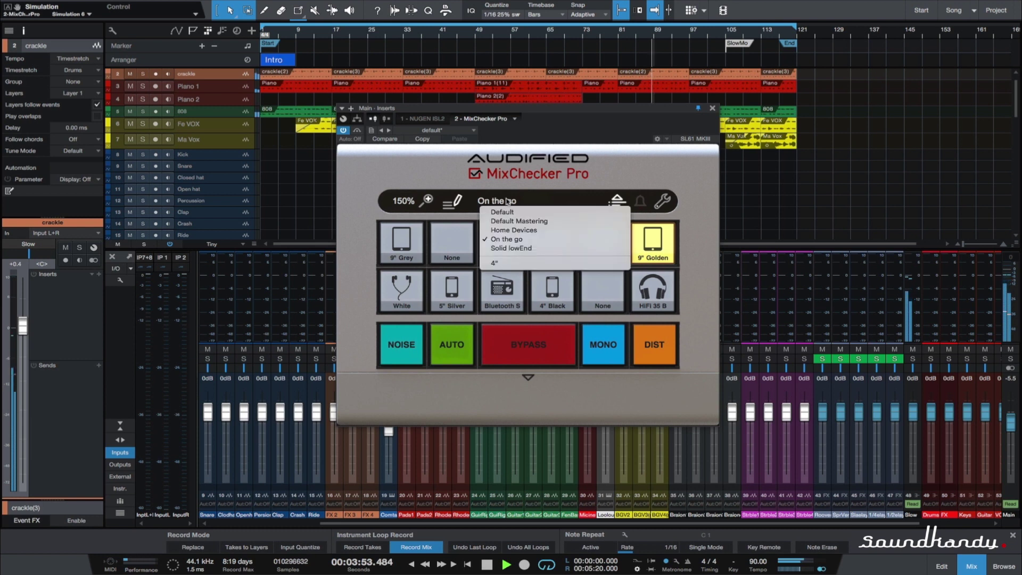
pyautogui.click(501, 249)
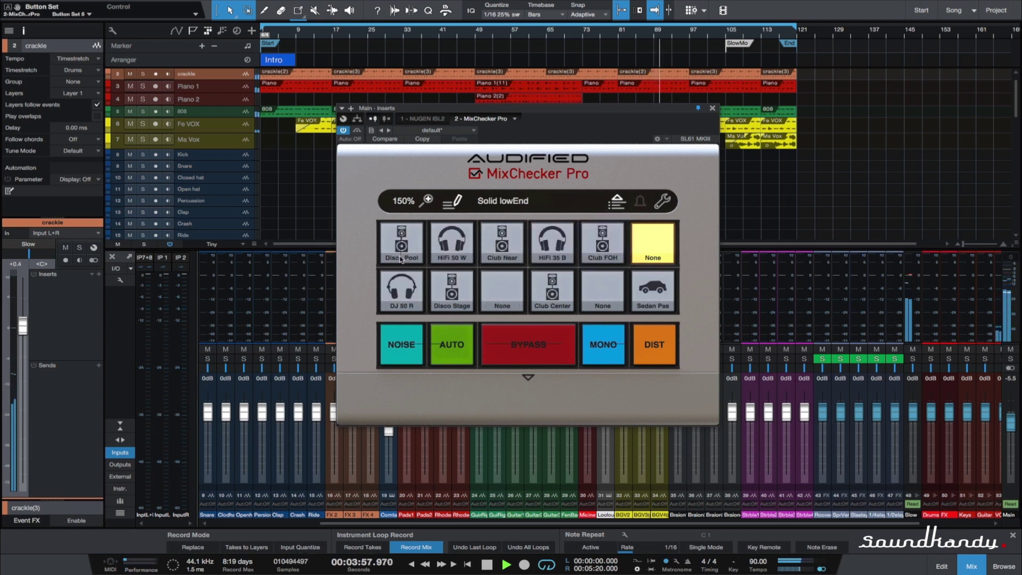
pyautogui.click(400, 259)
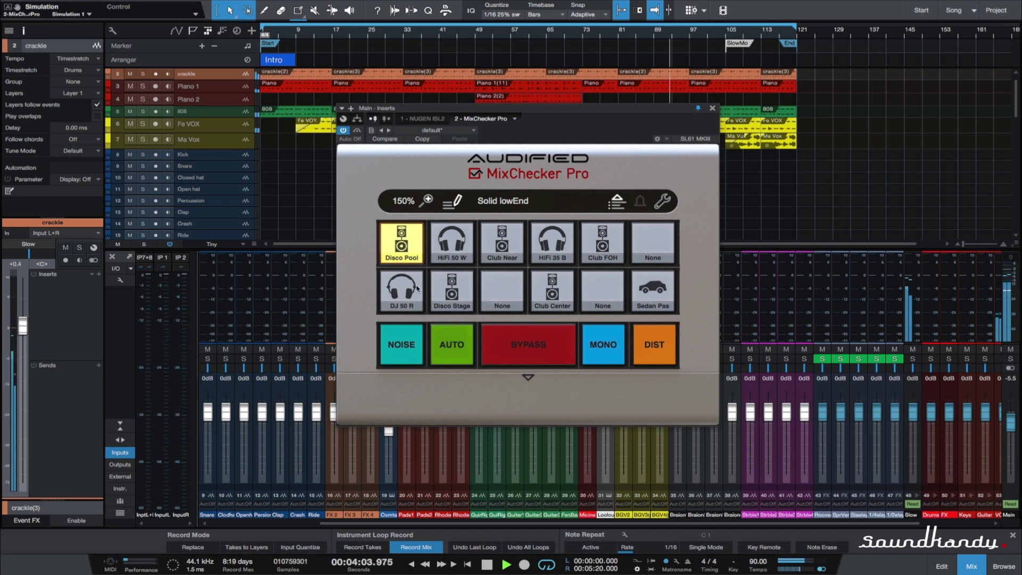
pyautogui.click(457, 259)
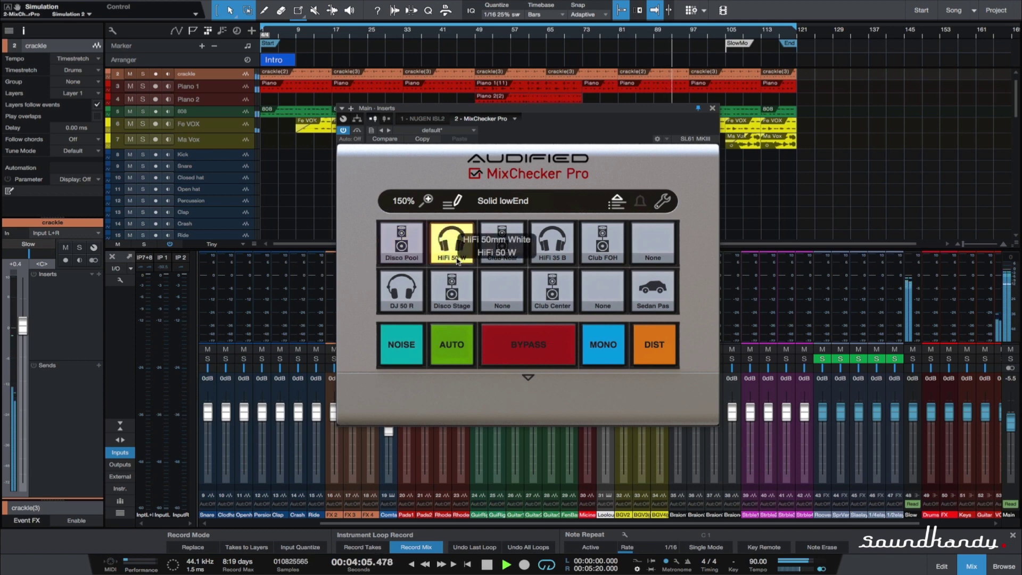
pyautogui.click(518, 262)
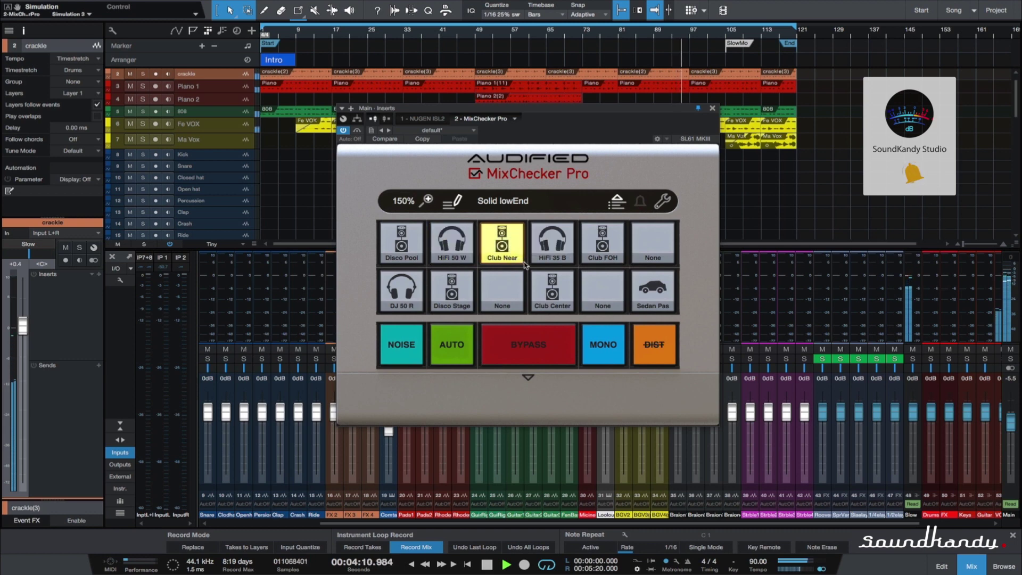
pyautogui.click(551, 260)
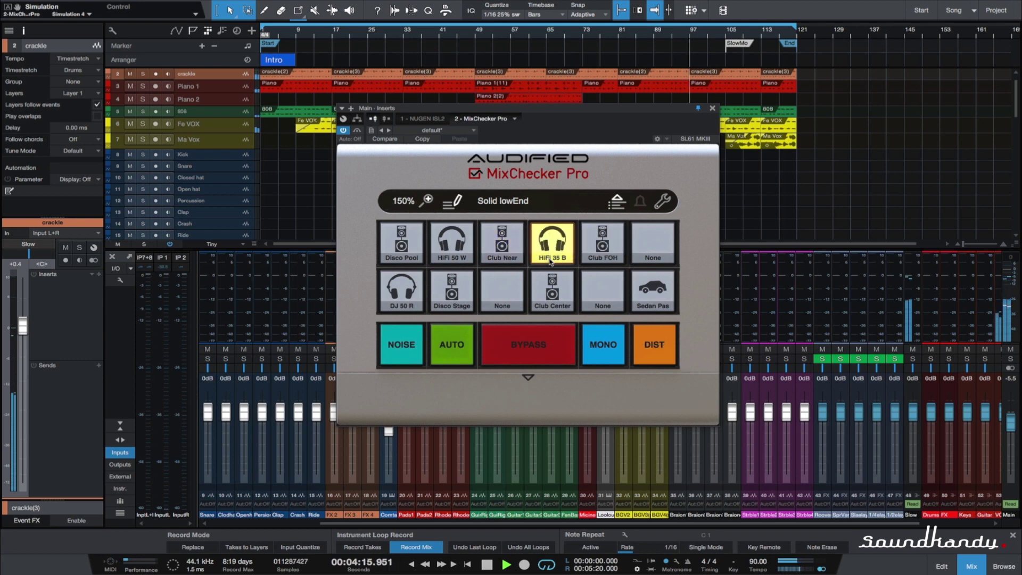
pyautogui.click(606, 262)
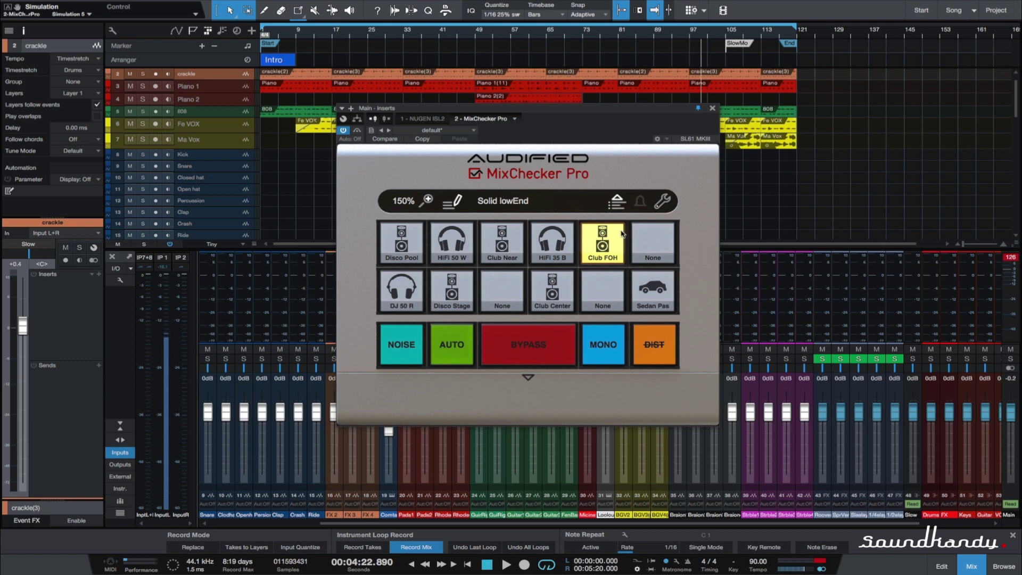
# - Load the Default Mastering button set, resume playback and switch off the 15" Silver simulation
pyautogui.click(505, 203)
pyautogui.click(510, 221)
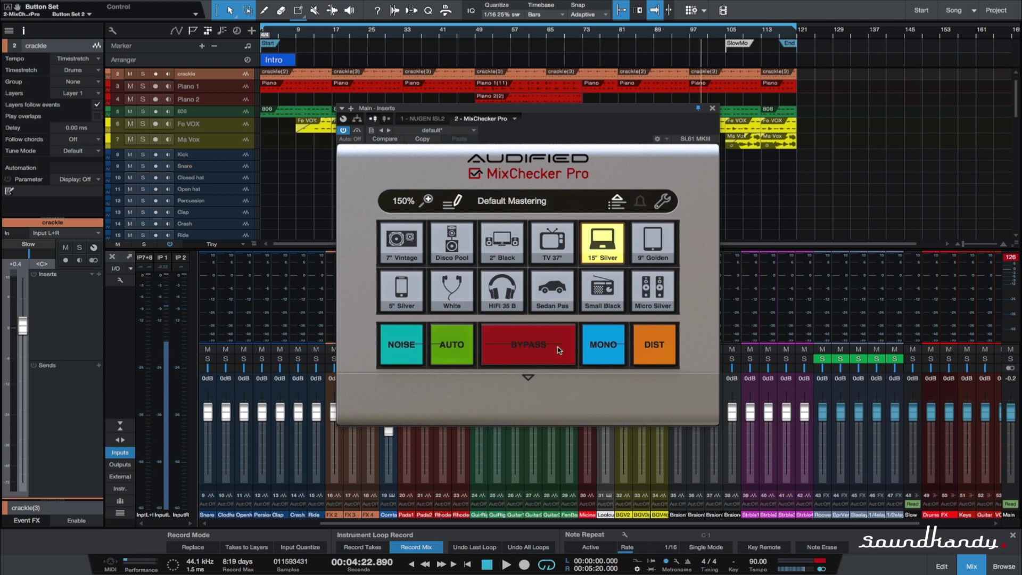
pyautogui.press('space')
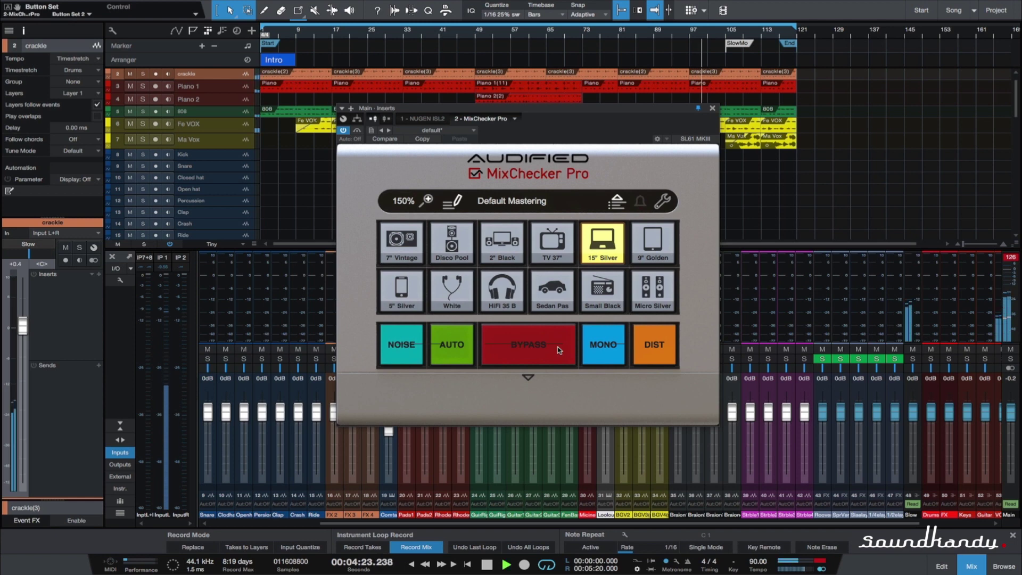
pyautogui.click(616, 235)
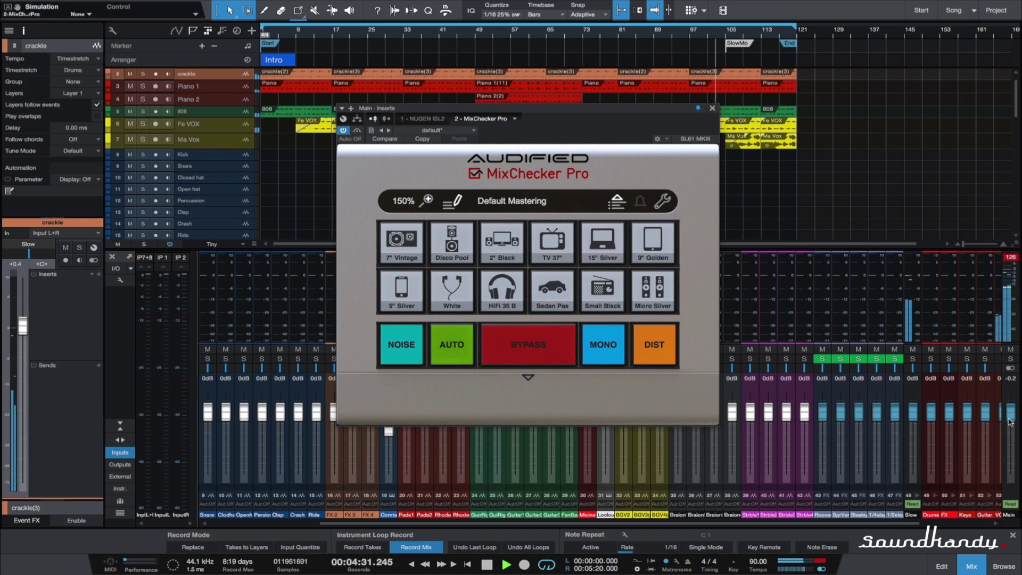
# - Lower the Main output's volume to -0.5 dB while the song plays without a device simulation
pyautogui.scroll(-1, 1010, 421)
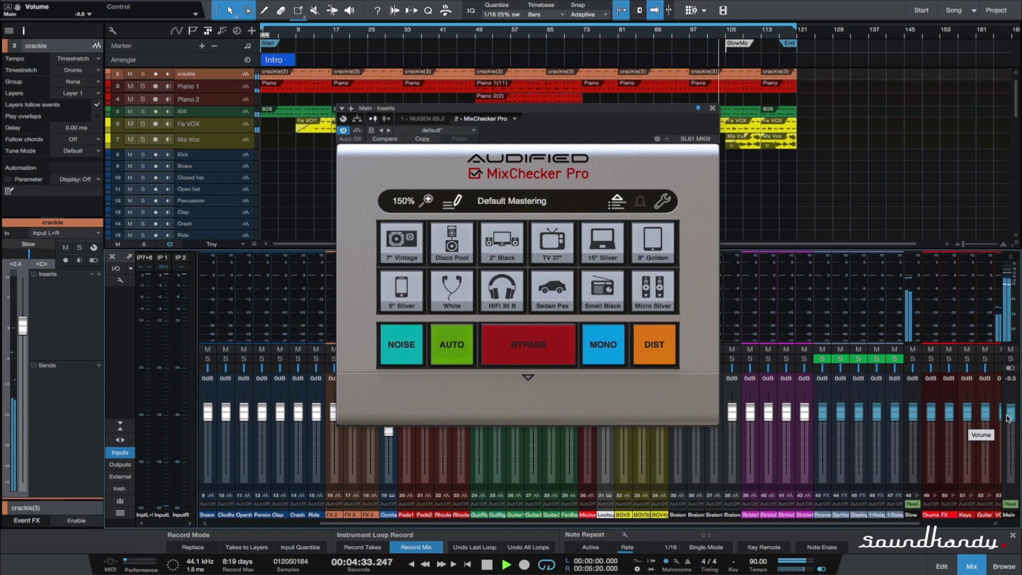